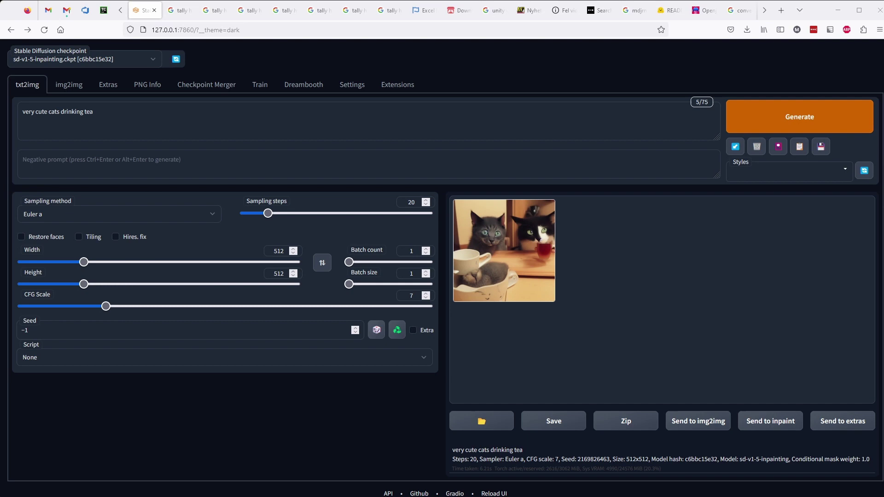
Generate several more cats-drinking-tea images and view the latest kitten image full size.
left_click(778, 128)
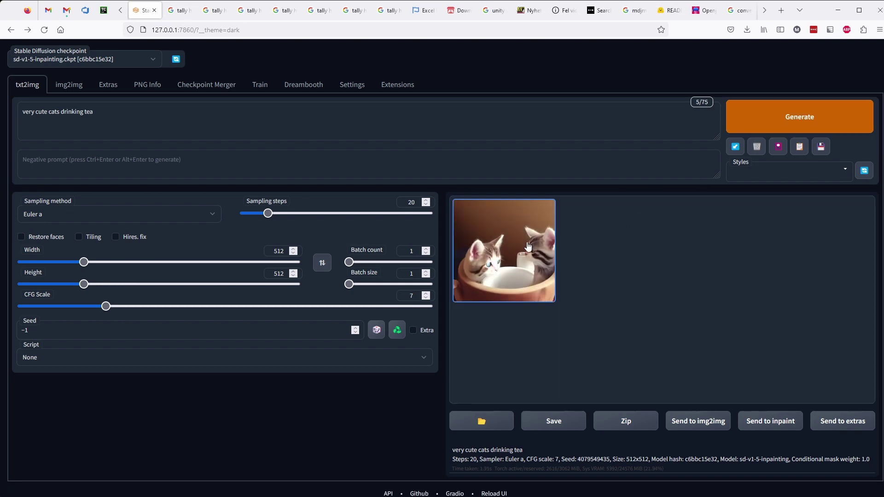
left_click(539, 243)
left_click(778, 123)
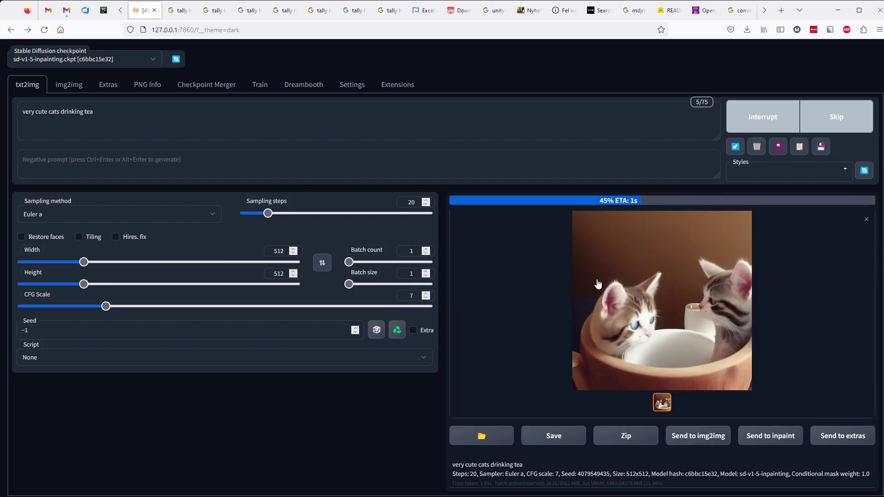
left_click(618, 277)
left_click(618, 277)
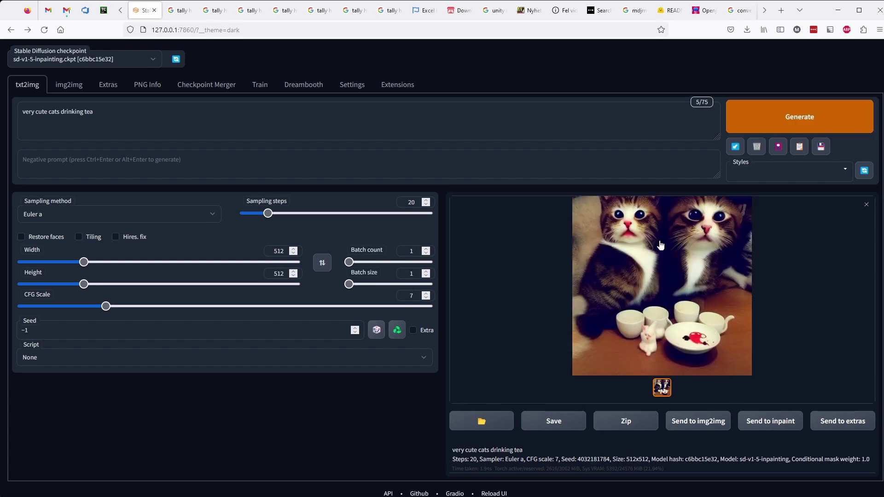
left_click(639, 245)
left_click(639, 245)
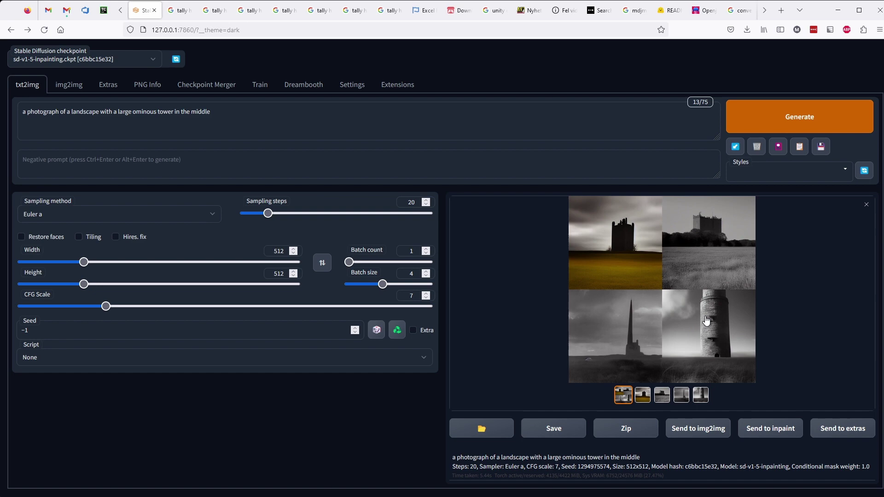
Review the four tower results full screen, then enlarge the round stone tower image.
left_click(707, 321)
left_click(872, 59)
left_click(706, 401)
left_click(671, 316)
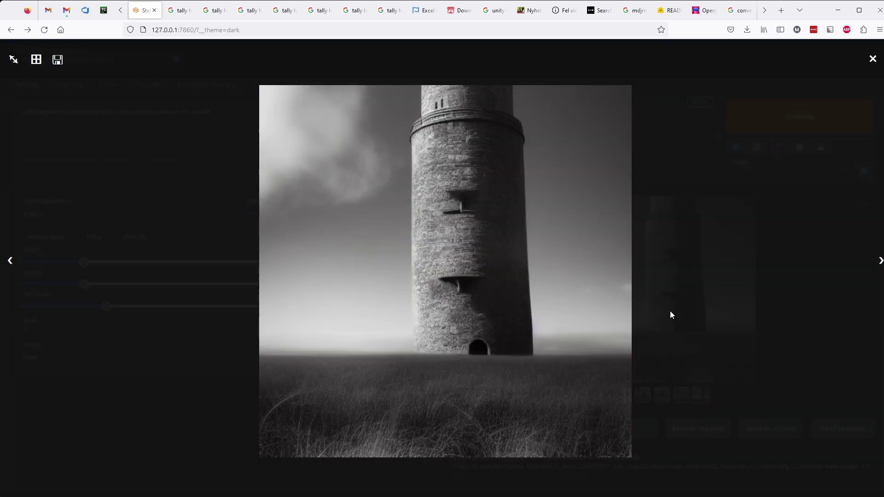
left_click(873, 59)
Send the round stone tower image to img2img and generate at 0.75 denoising, 20 steps.
left_click(698, 429)
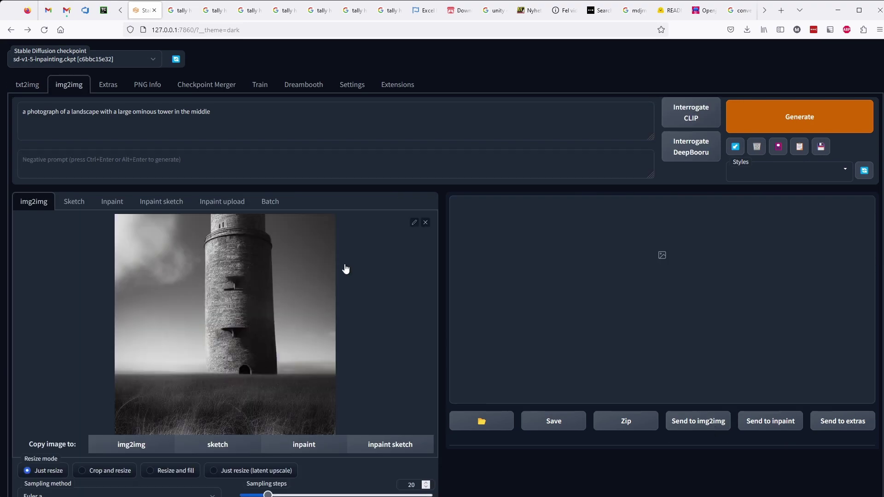
scroll(136, 355, "down", 5)
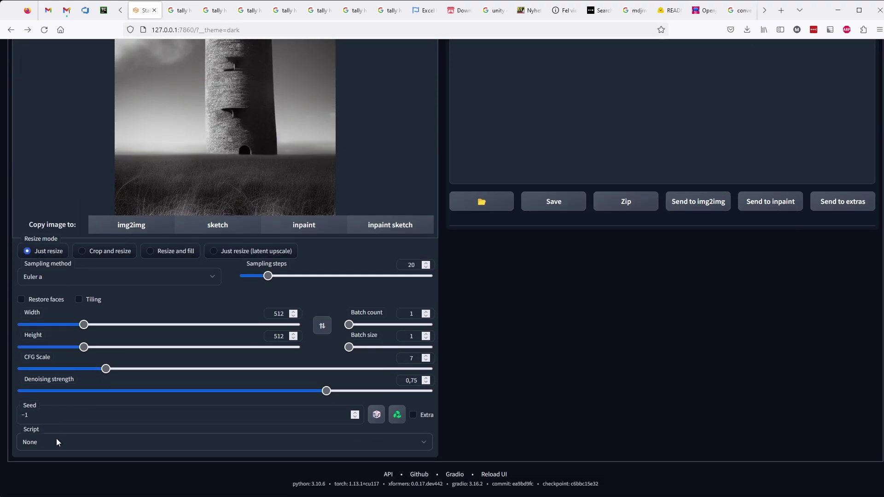
scroll(138, 368, "up", 5)
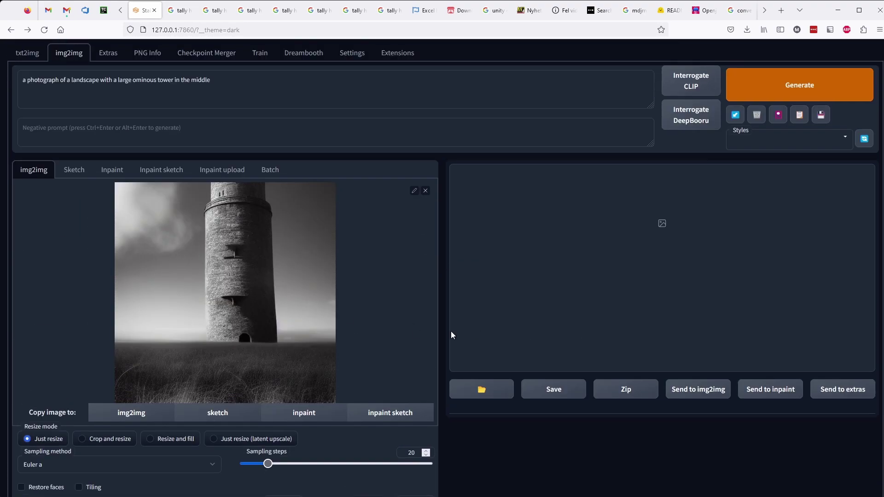
left_click(843, 84)
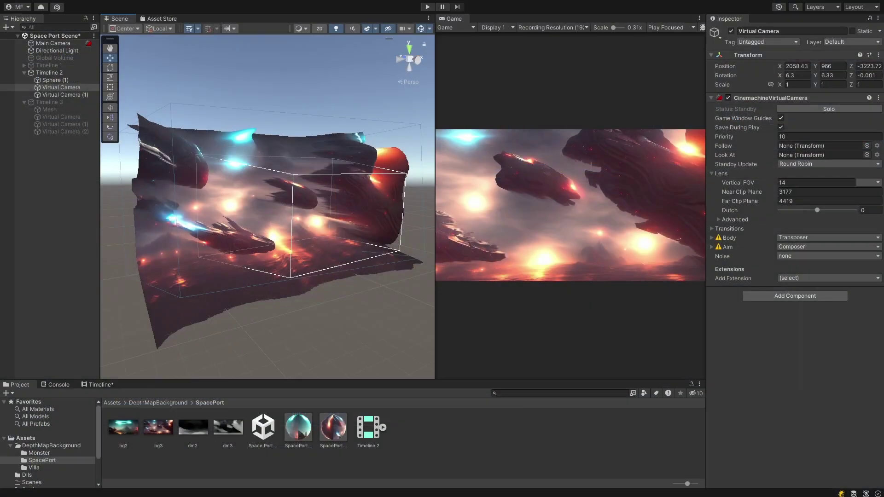
Orbit around the space port mesh, then deactivate Timeline 2 to hide it.
left_click_drag(359, 193, 226, 253, "alt")
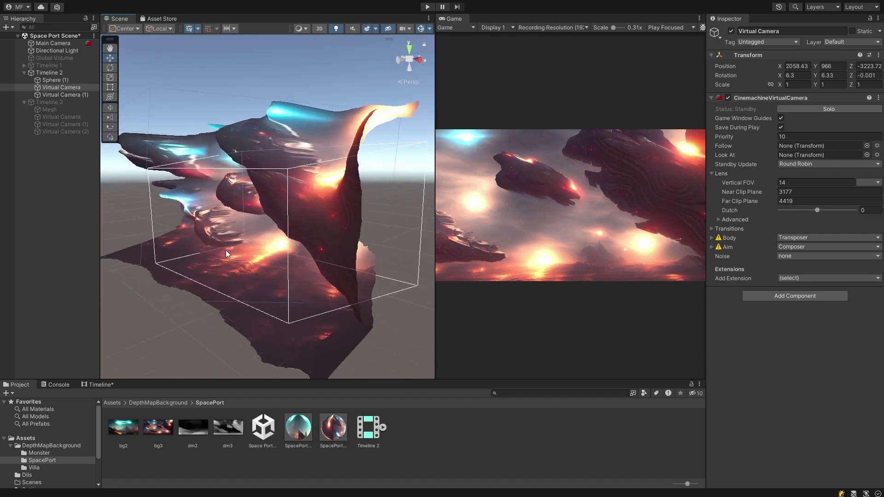
left_click_drag(321, 259, 305, 224, "alt")
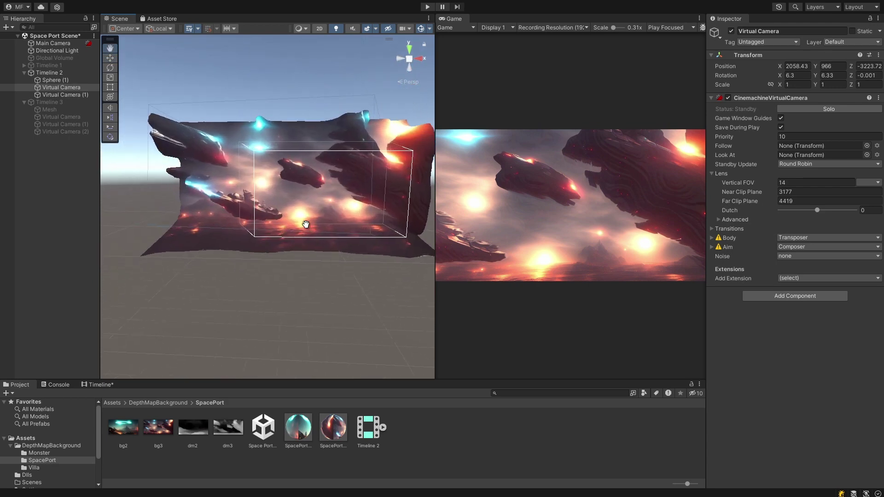
left_click(59, 73)
left_click(730, 31)
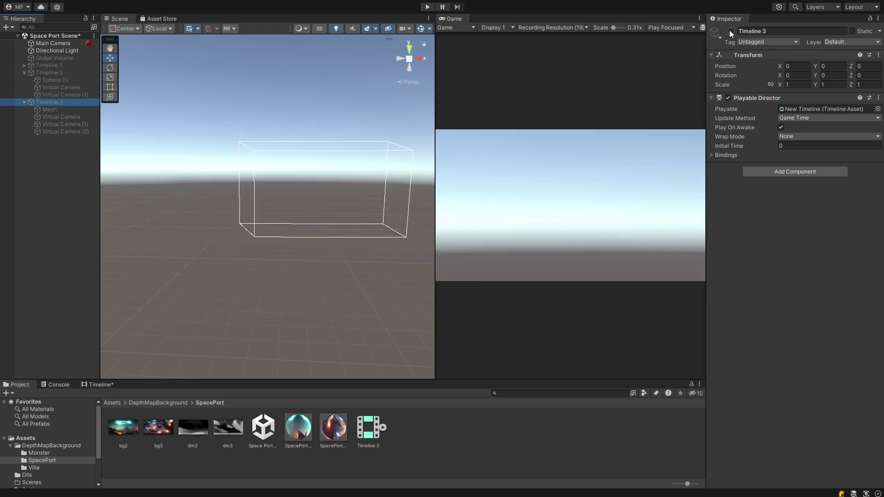
Activate Timeline 3 and orbit around the monster depth mesh.
left_click(731, 31)
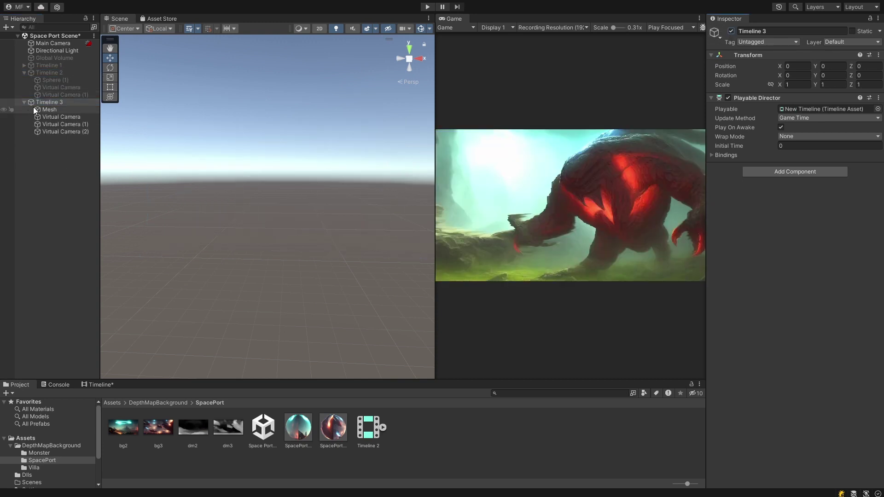
middle_click_drag(244, 263, 343, 190)
scroll(271, 253, "up", 6)
scroll(343, 190, "down", 8)
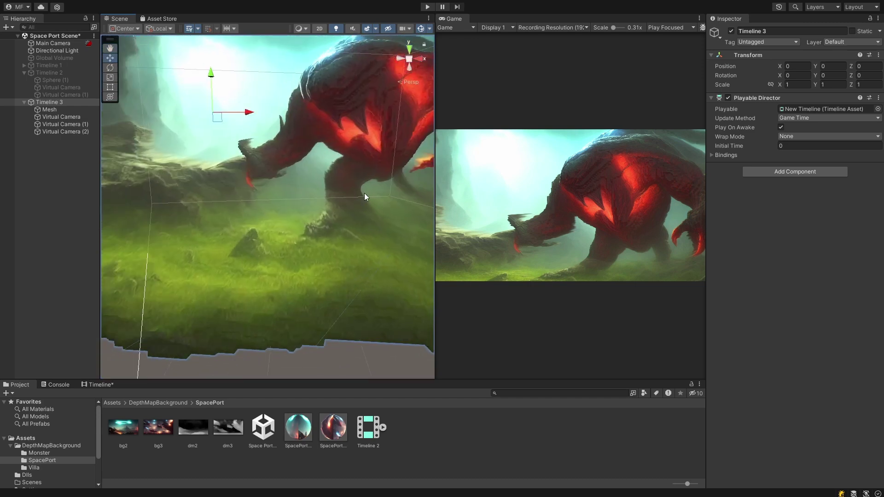
left_click_drag(234, 218, 315, 187, "alt")
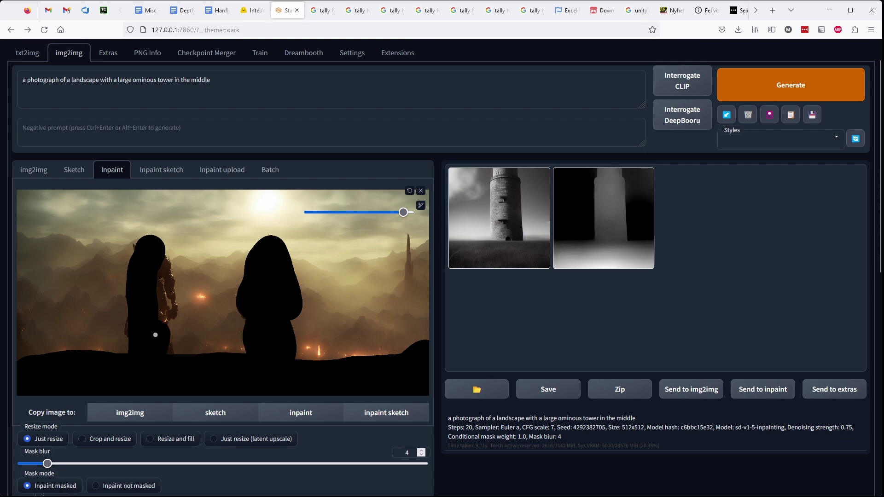
Finish masking the left armored figure, check the Depth aware img2img mask script, and open PNG Info.
mouse_move(155, 334)
left_mouse_down()
mouse_move(163, 291)
mouse_move(144, 253)
mouse_move(131, 327)
mouse_move(163, 345)
left_mouse_up()
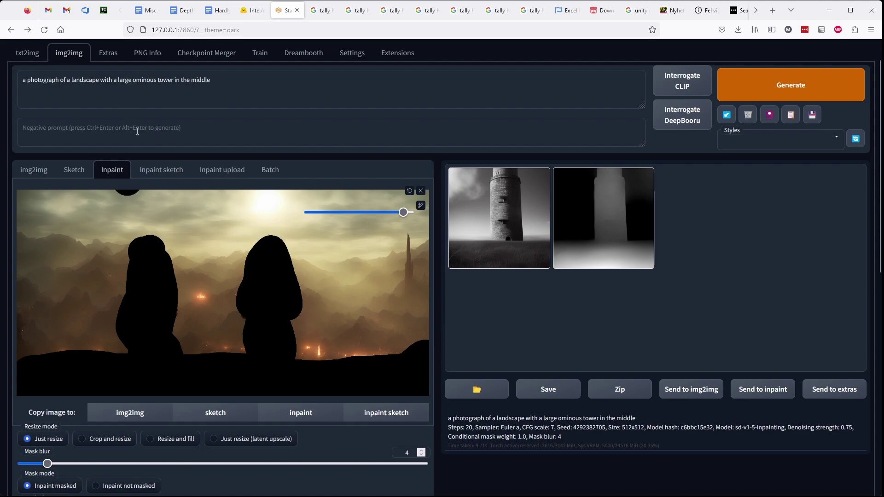
scroll(182, 256, "down", 9)
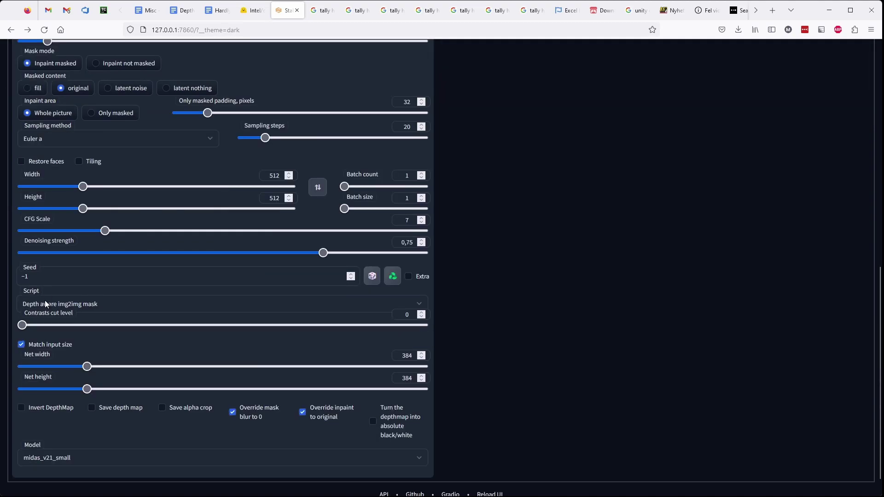
scroll(45, 304, "up", 8)
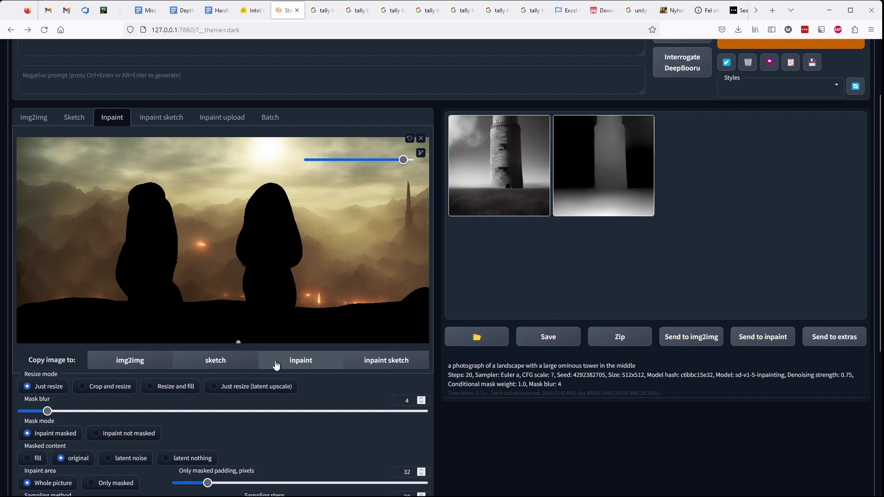
scroll(276, 322, "up", 2)
left_click(146, 86)
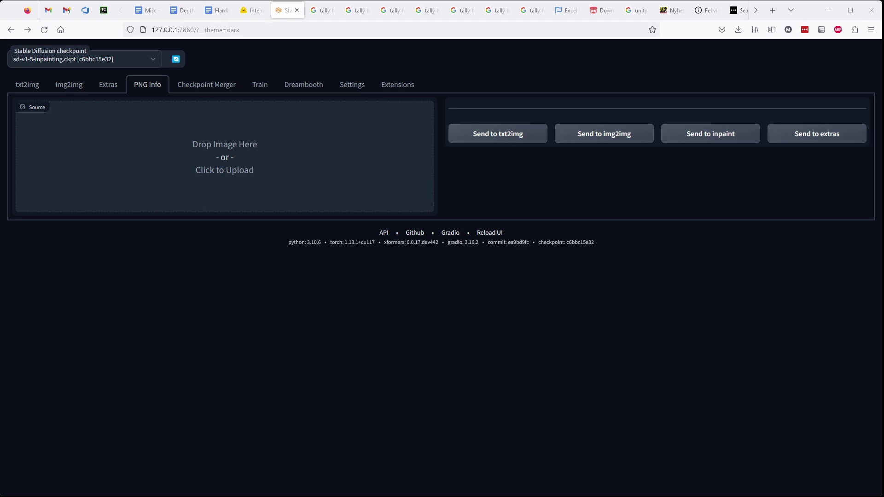
Paste the warrior image into PNG Info, copy its prompt and negative prompt, and return to img2img.
key("ctrl+v")
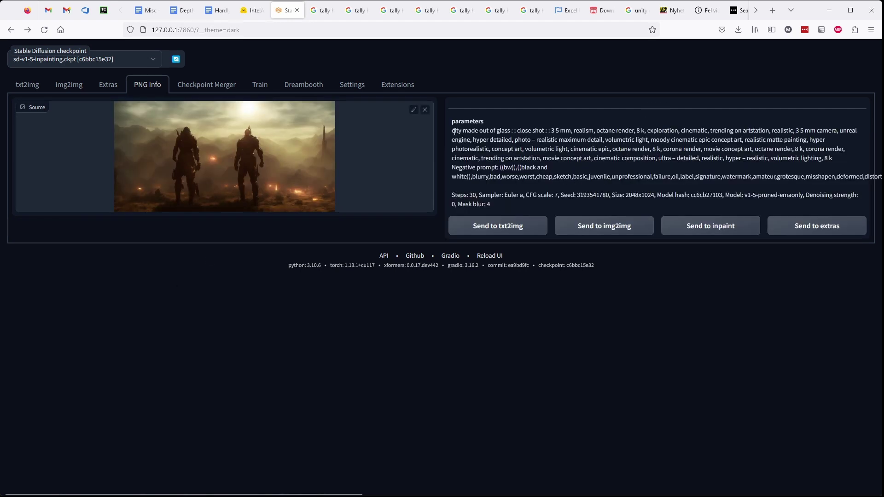
left_click_drag(454, 130, 459, 188)
key("ctrl+c")
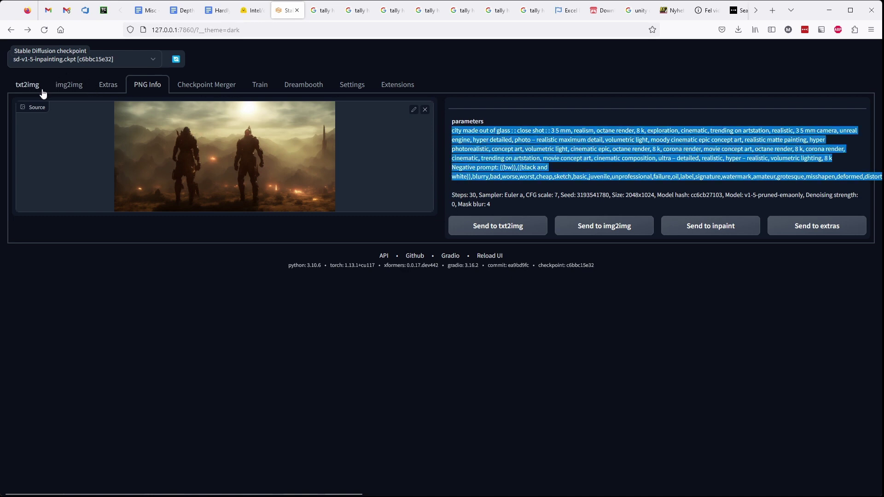
left_click(70, 87)
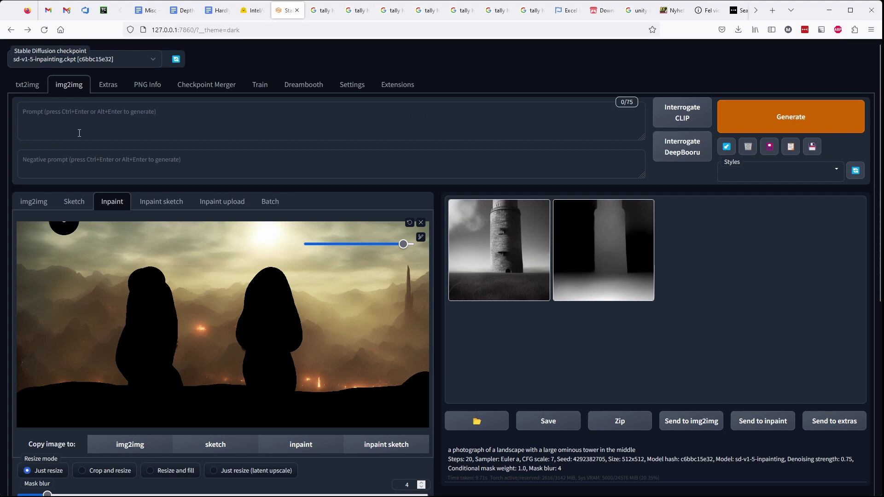
Paste the copied warrior prompt into the inpaint prompt field.
left_click(120, 125)
key("ctrl+v")
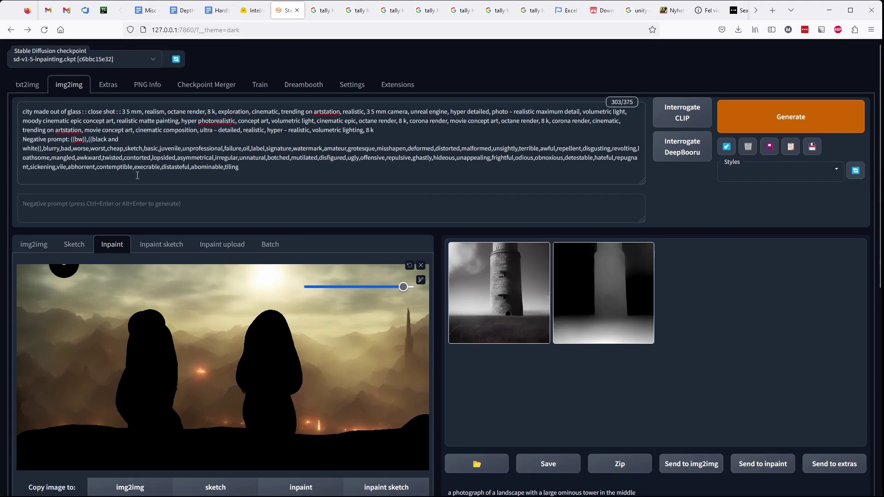
scroll(171, 318, "down", 4)
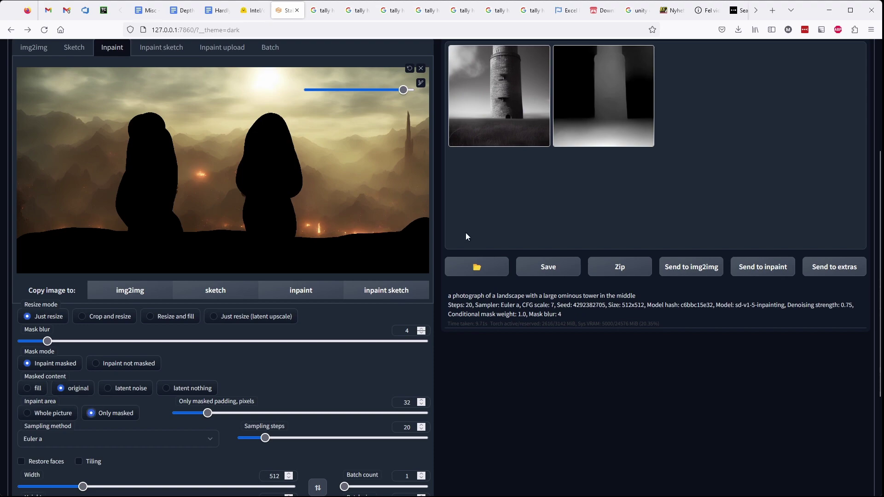
scroll(401, 277, "up", 1)
scroll(401, 277, "up", 3)
key("ctrl+Return")
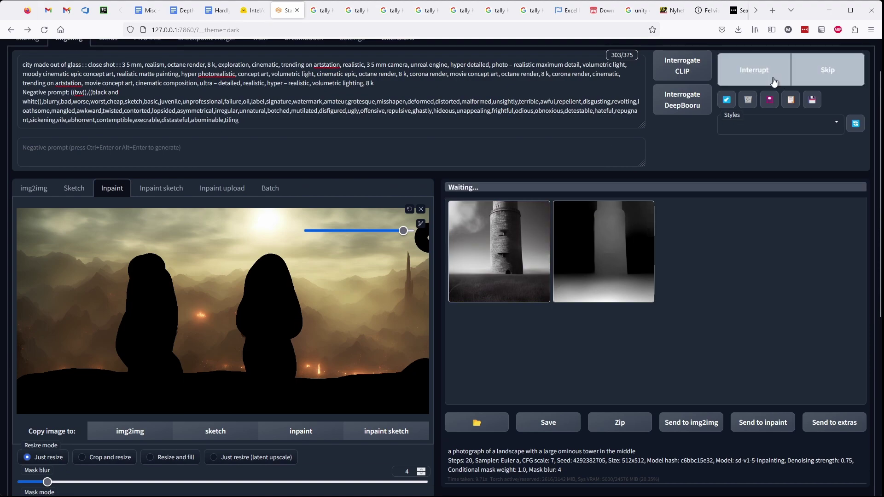
scroll(338, 293, "down", 2)
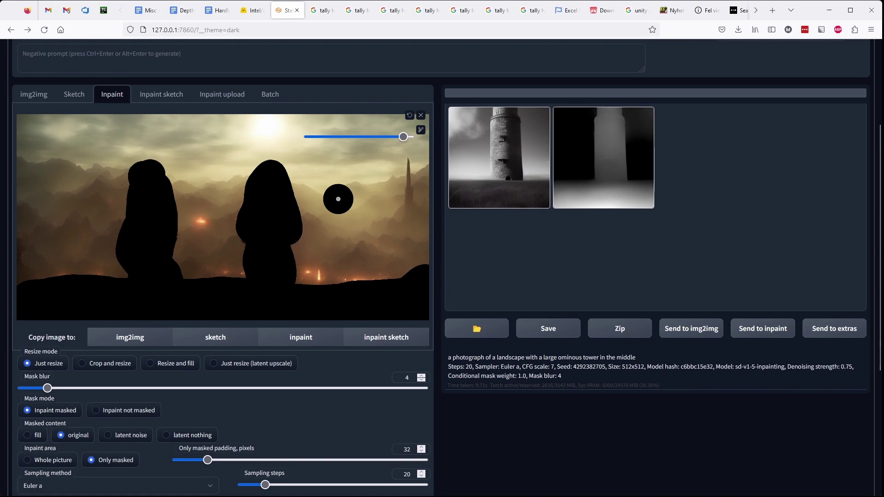
scroll(335, 197, "up", 1)
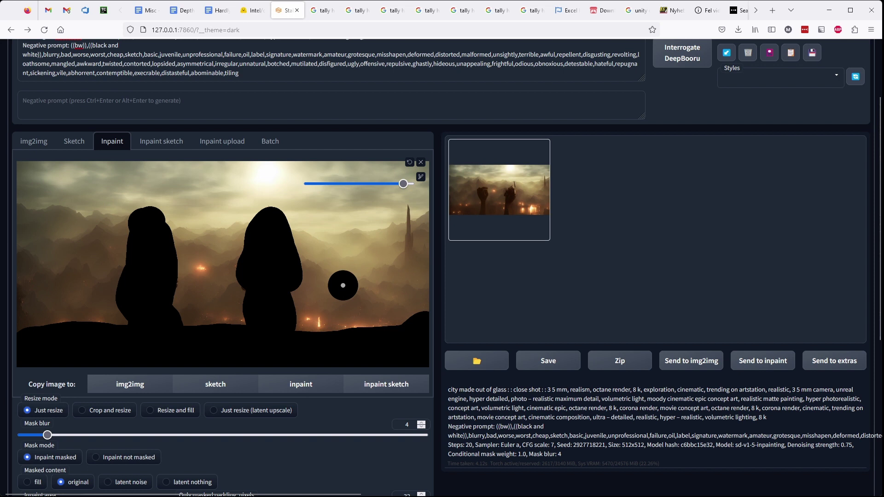
left_click(511, 191)
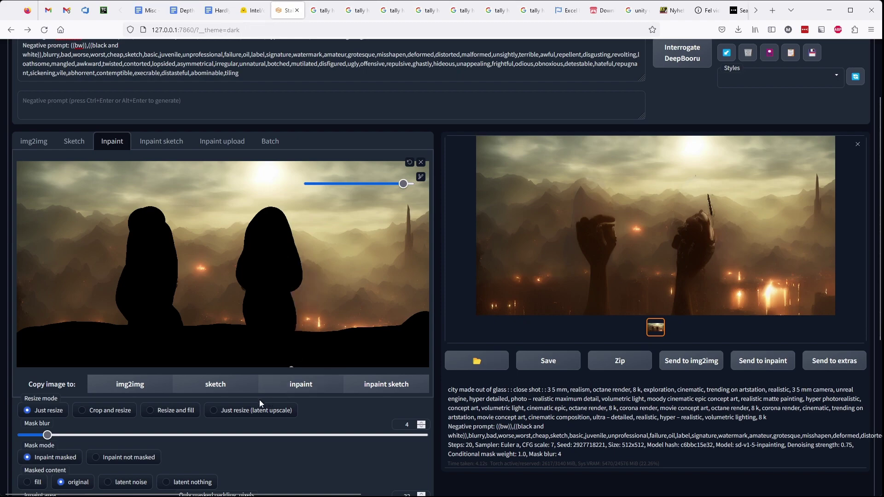
scroll(260, 403, "down", 3)
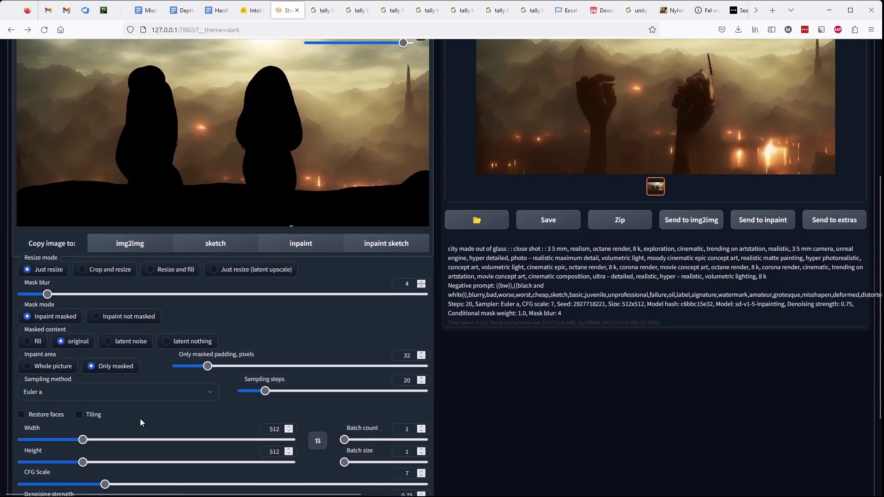
Raise Denoising strength to 0.83 and generate two new inpainting variations.
scroll(143, 421, "down", 1)
scroll(174, 424, "down", 1)
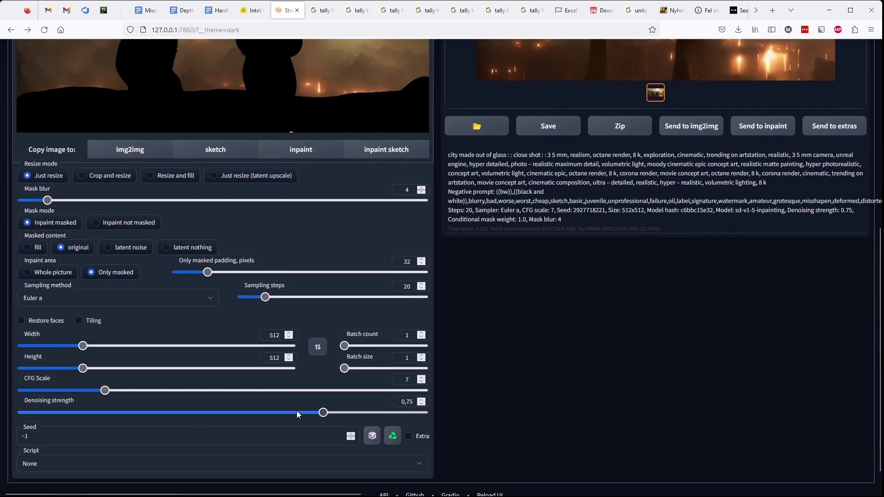
left_click_drag(323, 413, 356, 417)
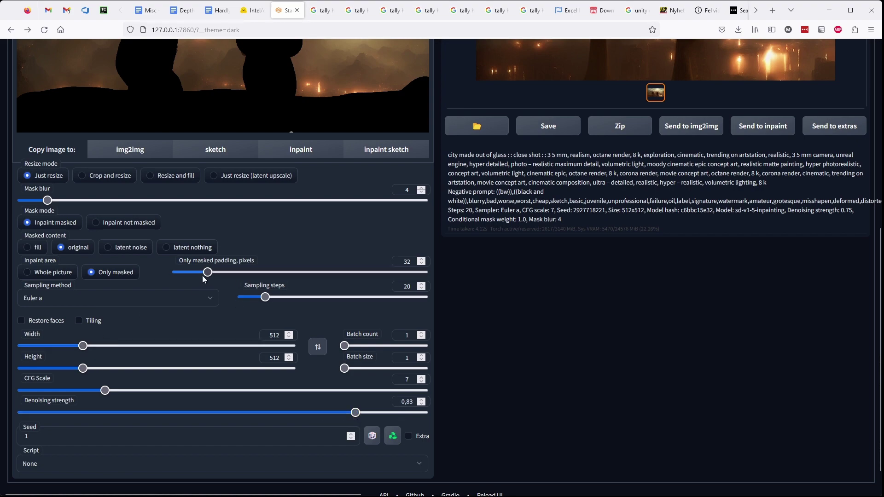
scroll(513, 203, "up", 3)
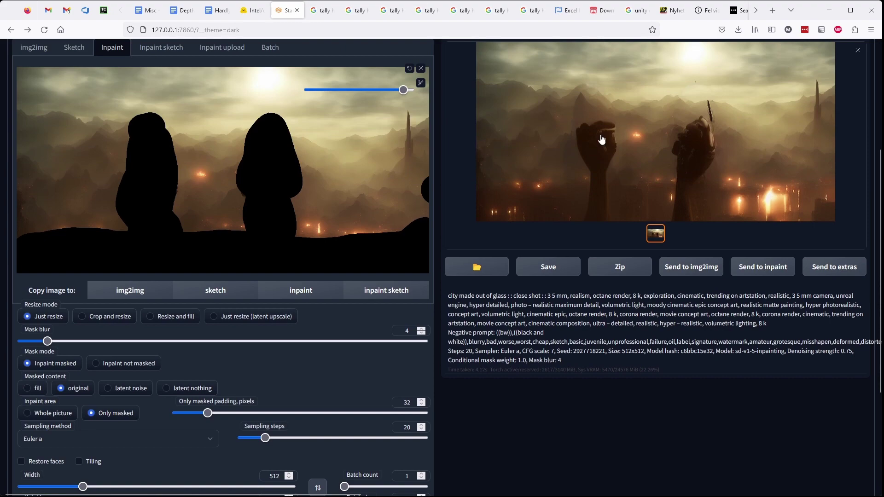
scroll(384, 290, "up", 3)
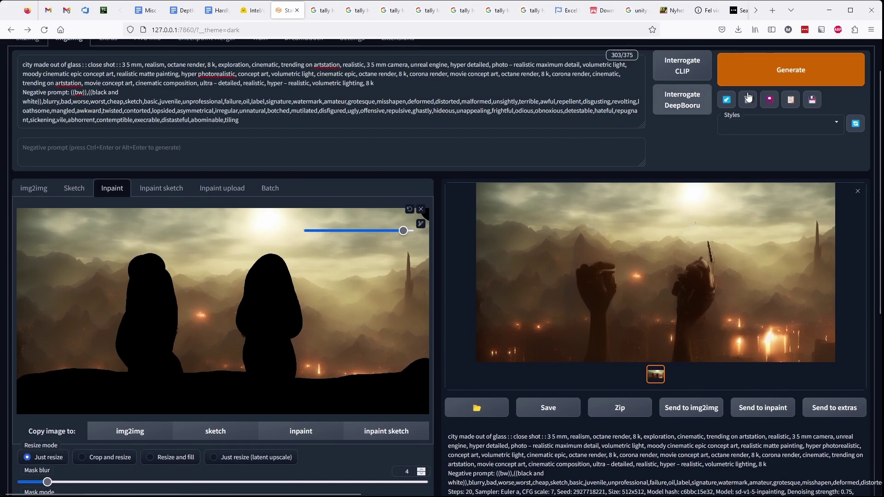
left_click(755, 70)
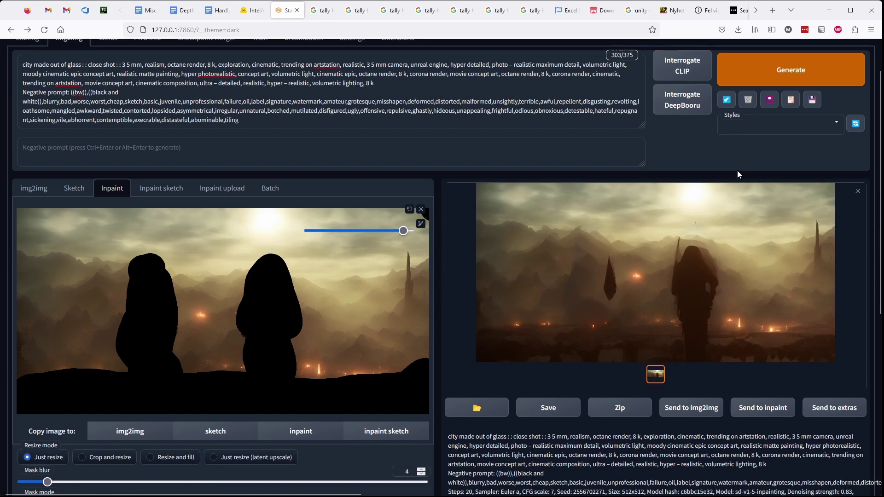
left_click(758, 62)
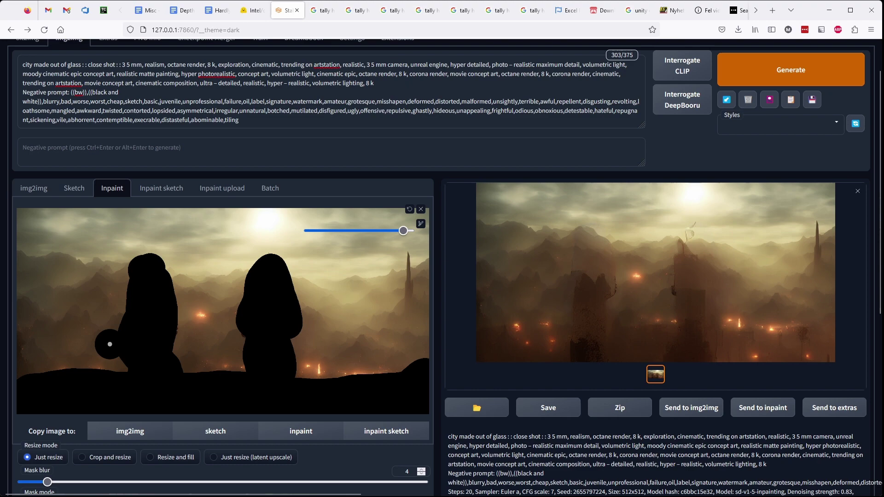
Send the clean landscape result to img2img and generate a reworked version.
scroll(274, 448, "down", 5)
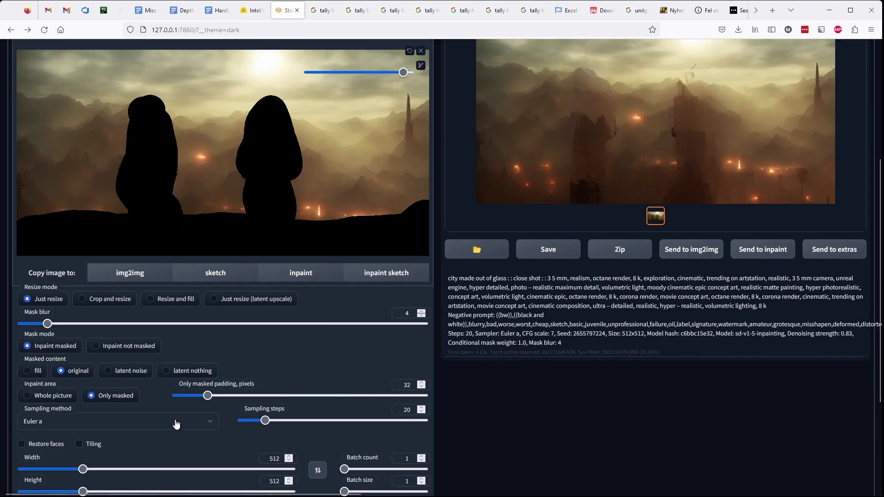
scroll(135, 410, "down", 1)
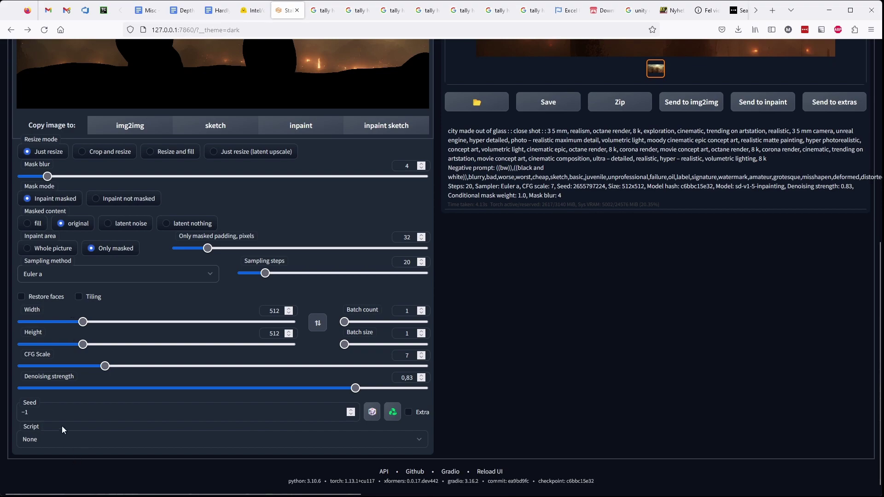
scroll(612, 188, "up", 8)
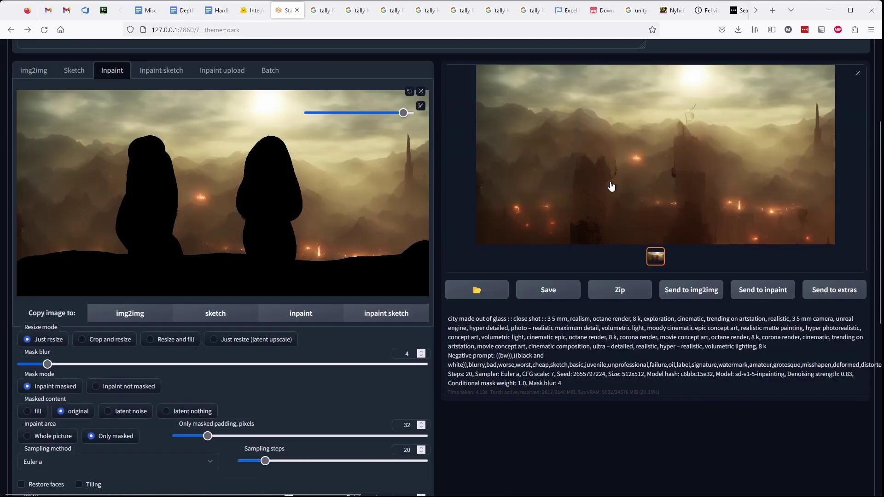
scroll(573, 276, "down", 3)
left_click(698, 294)
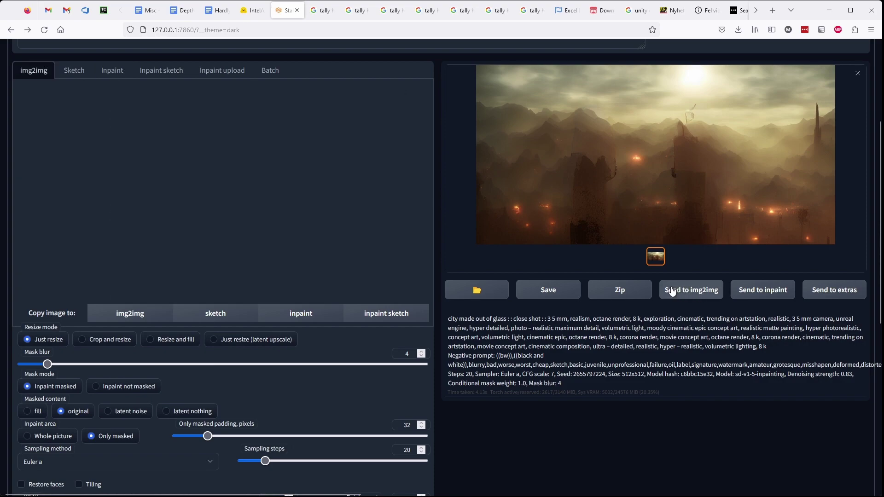
scroll(323, 263, "up", 4)
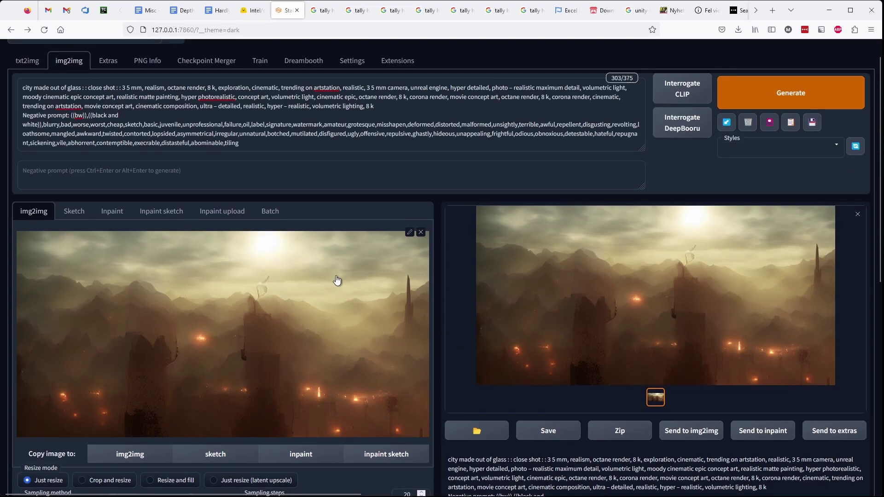
left_click(806, 122)
scroll(474, 340, "down", 2)
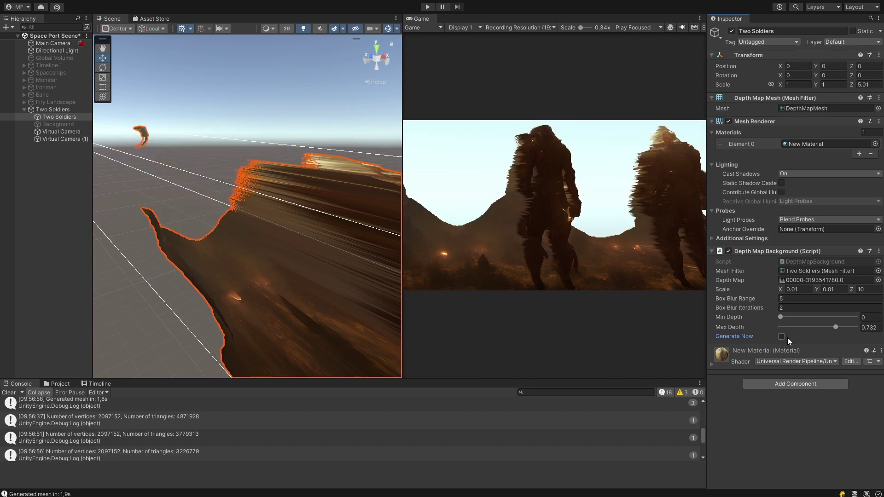
Lower the Two Soldiers Max Depth from 0.659 to 0.591 and orbit to face the soldiers.
left_click_drag(835, 327, 830, 328)
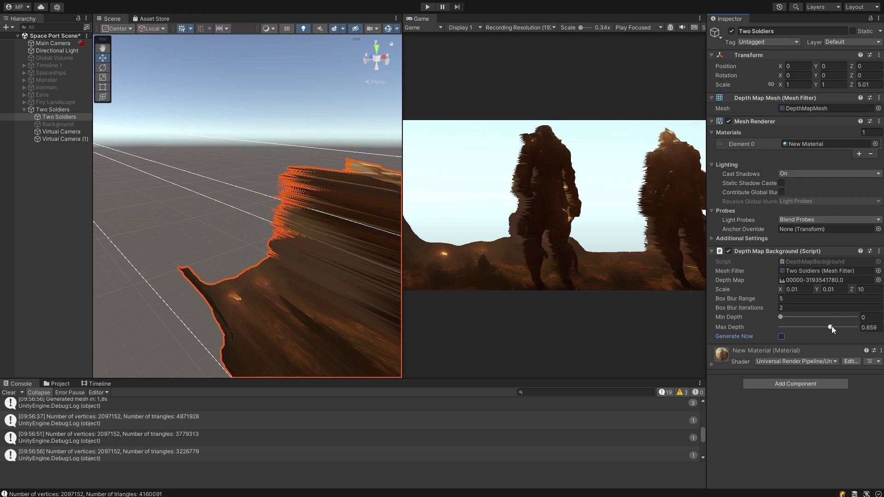
left_click_drag(832, 327, 821, 329)
scroll(324, 304, "down", 10)
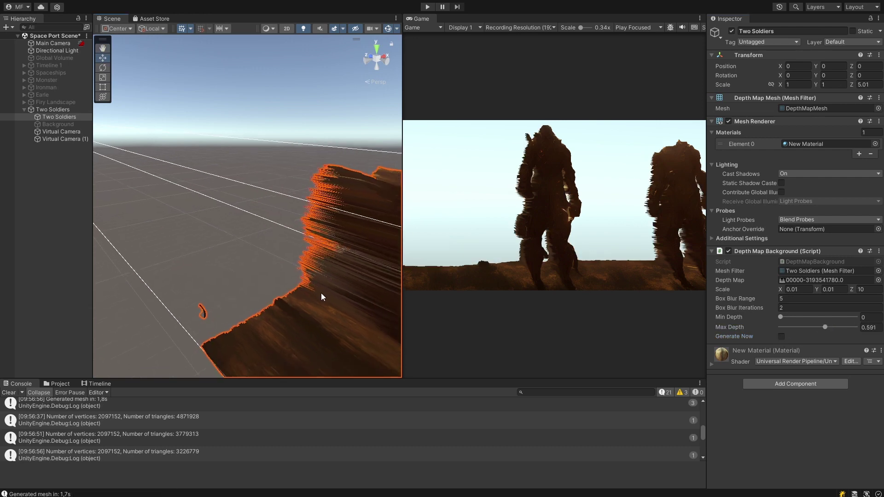
left_click_drag(325, 305, 218, 272, "alt")
scroll(256, 271, "up", 2)
middle_click_drag(257, 270, 225, 156)
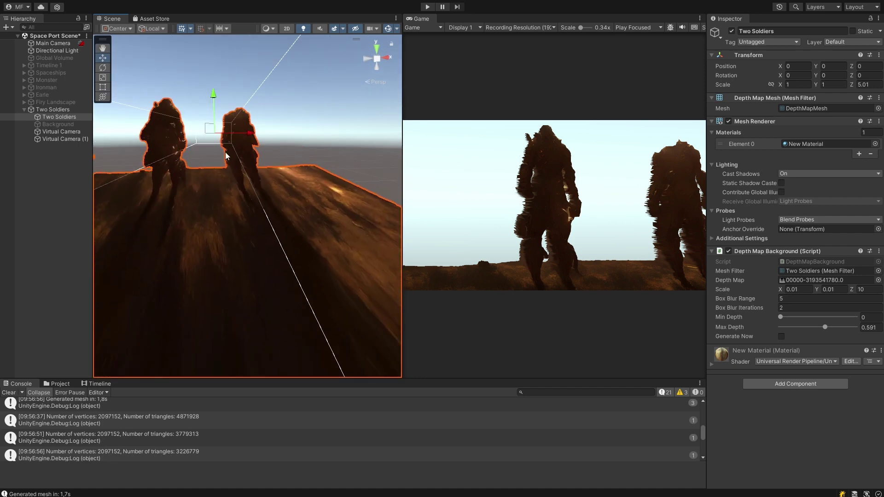
Set Two Soldiers Max Depth to about 0.665 and regenerate the mesh.
left_click(316, 124)
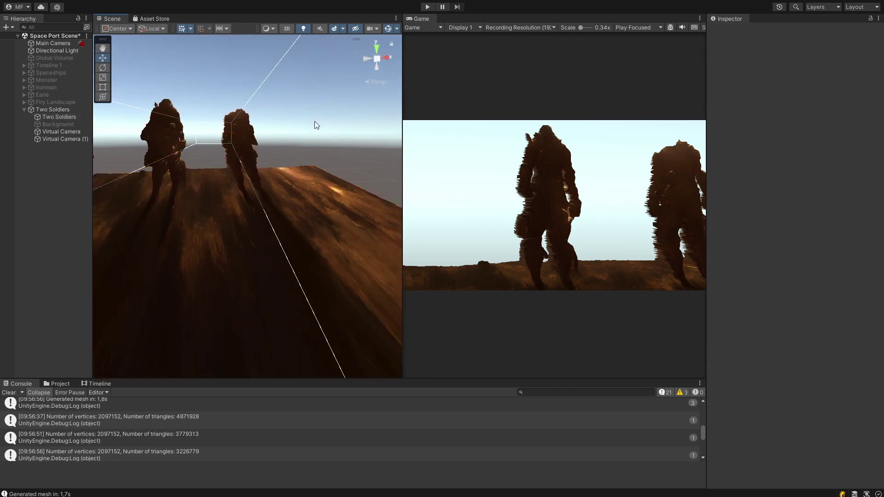
left_click(59, 116)
left_click(869, 328)
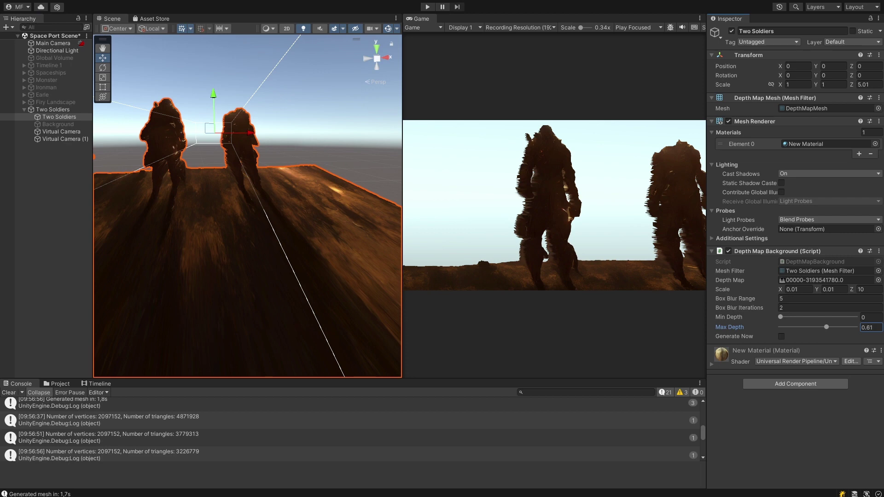
left_click(781, 337)
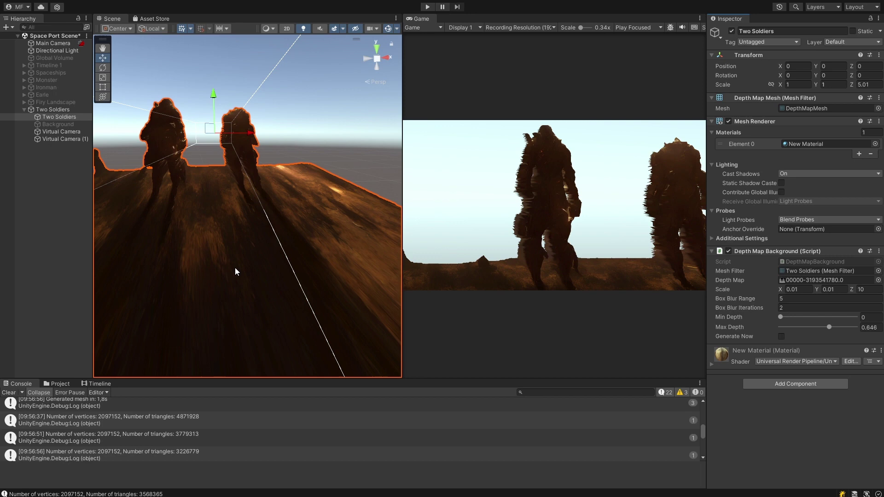
middle_click_drag(264, 271, 233, 302)
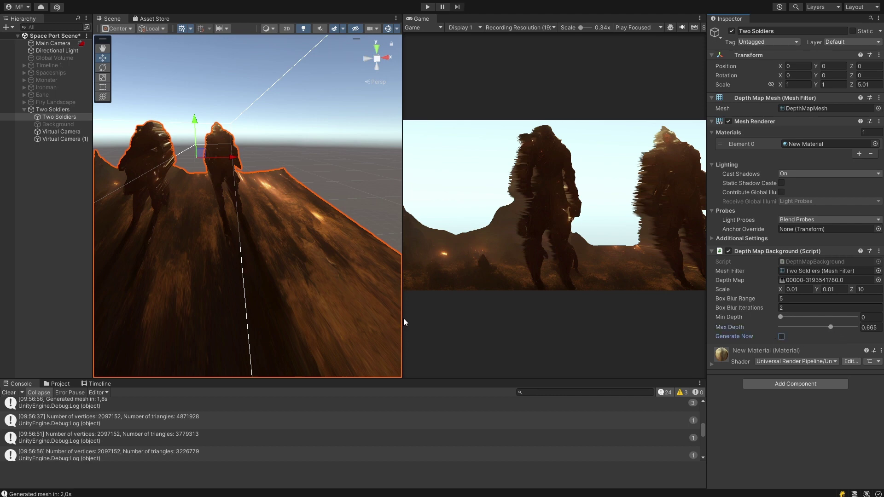
Hide the Two Soldiers mesh and enable the Background landscape mesh.
left_click(730, 32)
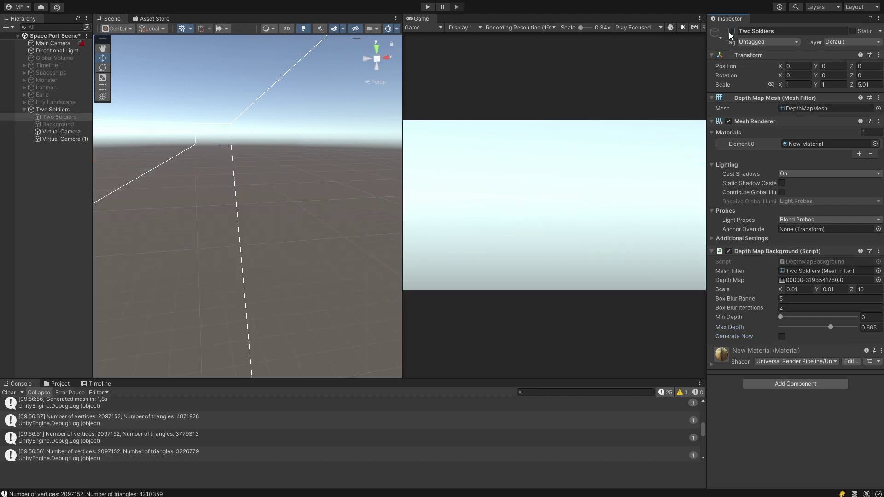
left_click(58, 124)
left_click(731, 31)
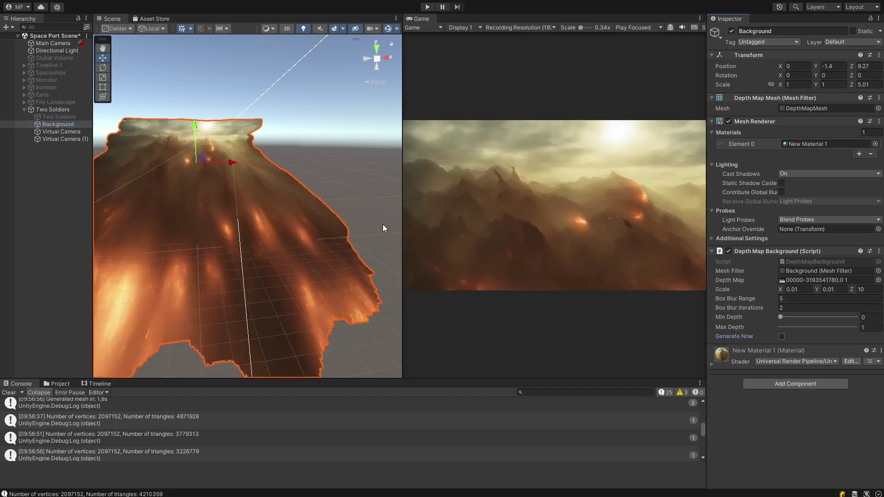
left_click_drag(340, 253, 284, 221, "alt")
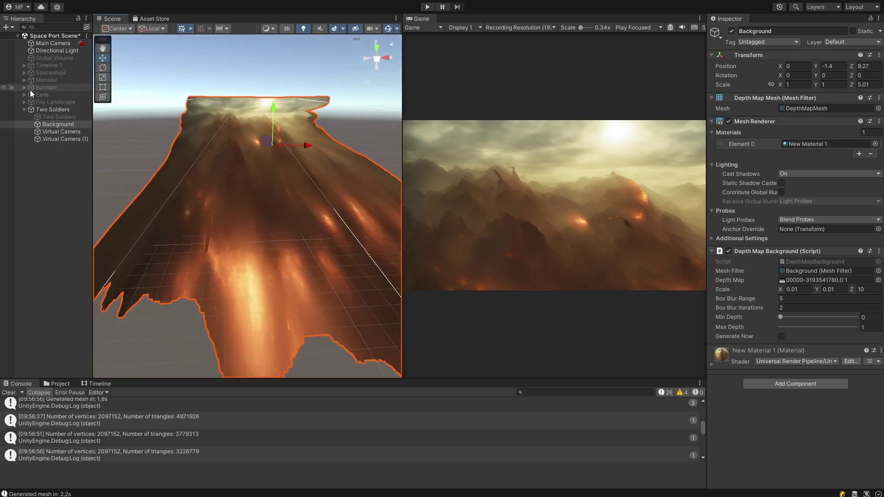
Re-enable the Two Soldiers mesh and orbit to see it against the landscape.
left_click(58, 116)
left_click(731, 30)
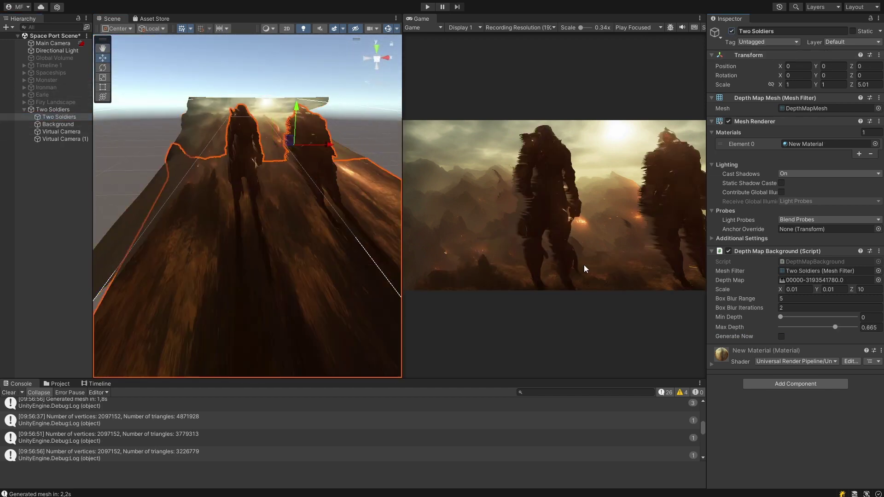
left_click_drag(312, 233, 160, 157, "alt")
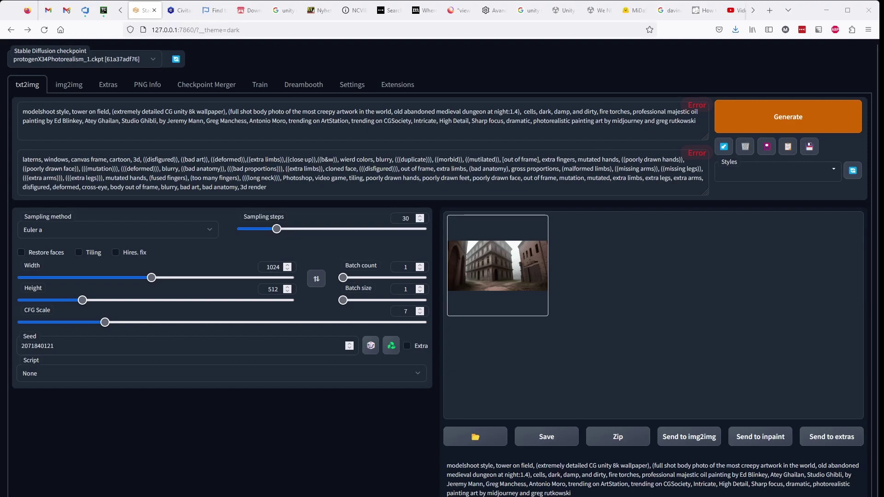
Open img2img with the street image and look over its settings.
left_click(70, 84)
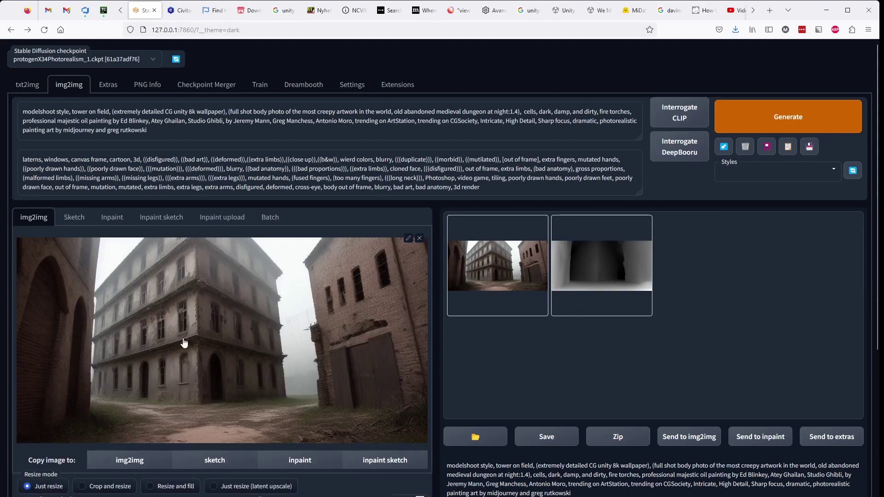
scroll(186, 426, "down", 5)
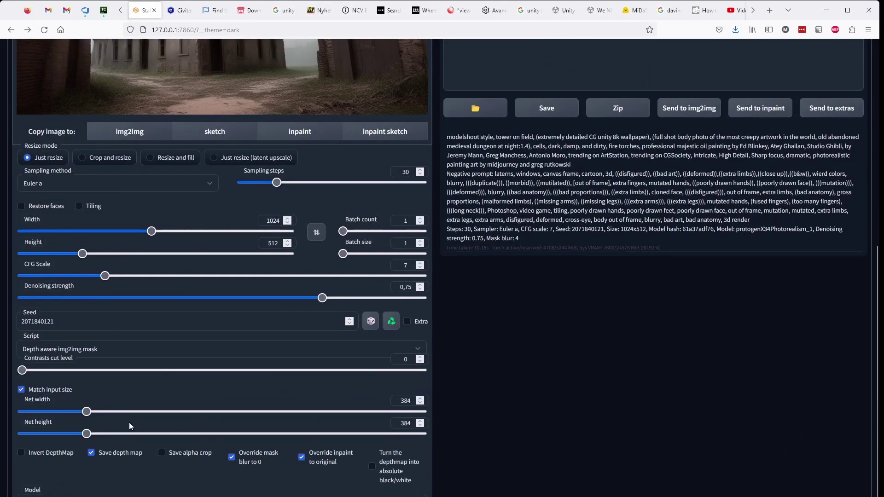
scroll(132, 409, "up", 5)
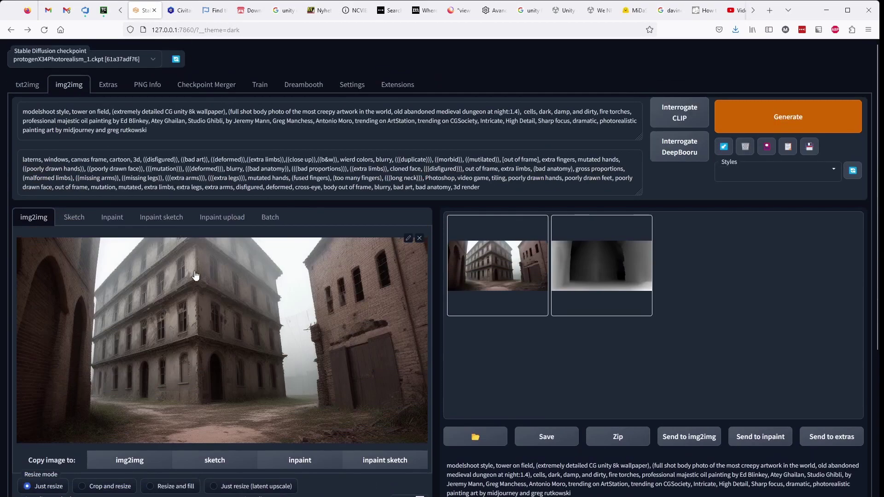
In Extensions, load the available index, then return to Installed showing depthmap2mask.
left_click(400, 86)
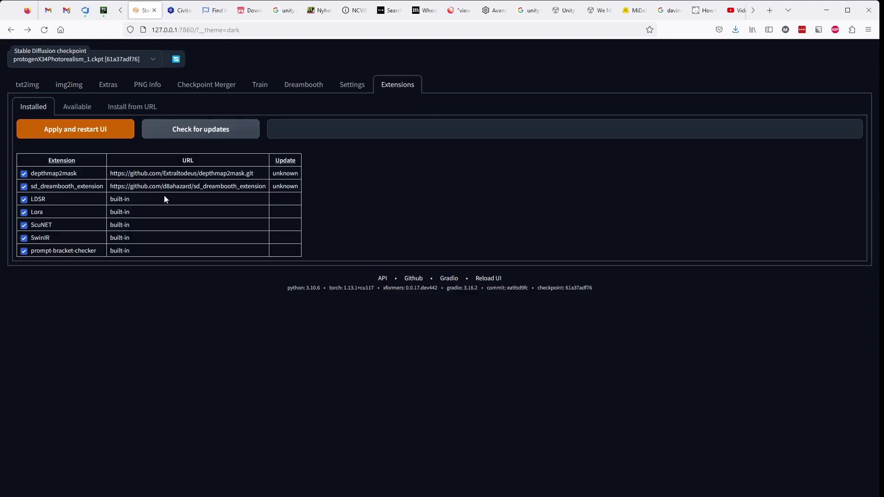
left_click(70, 109)
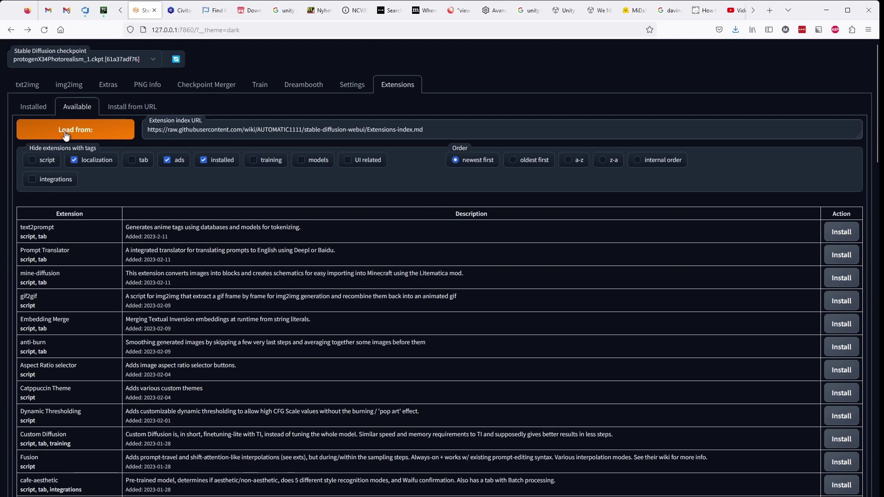
left_click(89, 138)
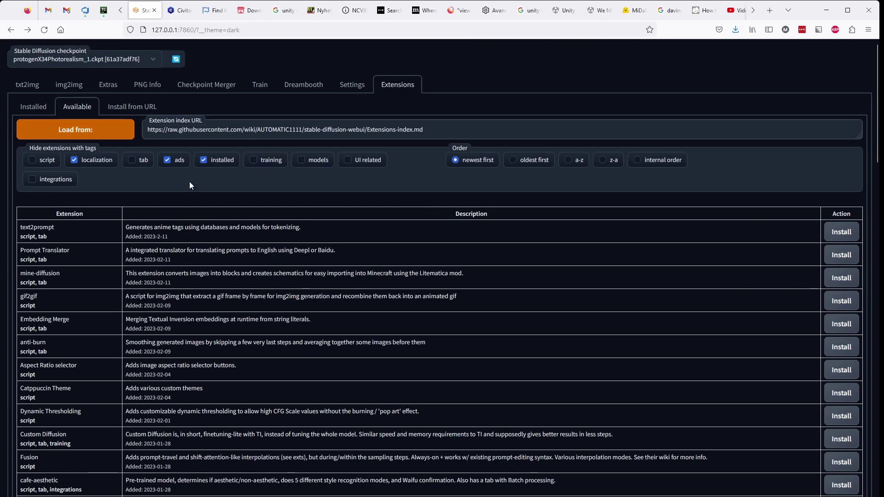
left_click(38, 108)
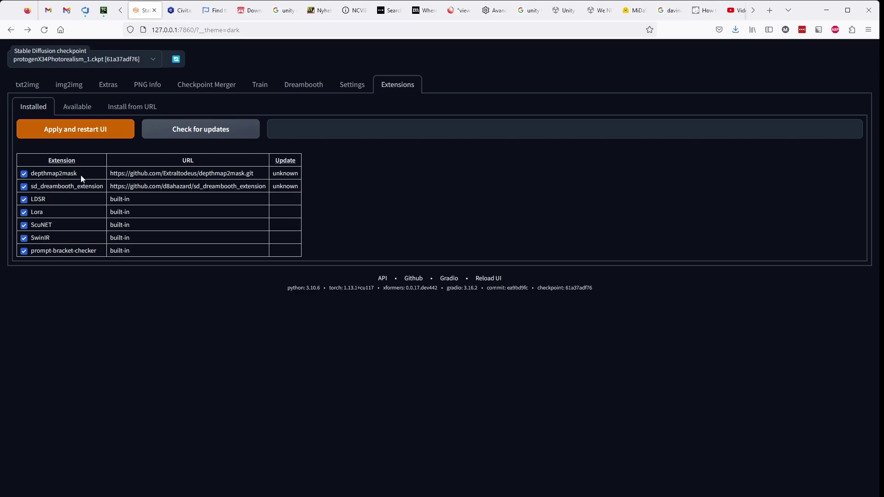
left_click(85, 114)
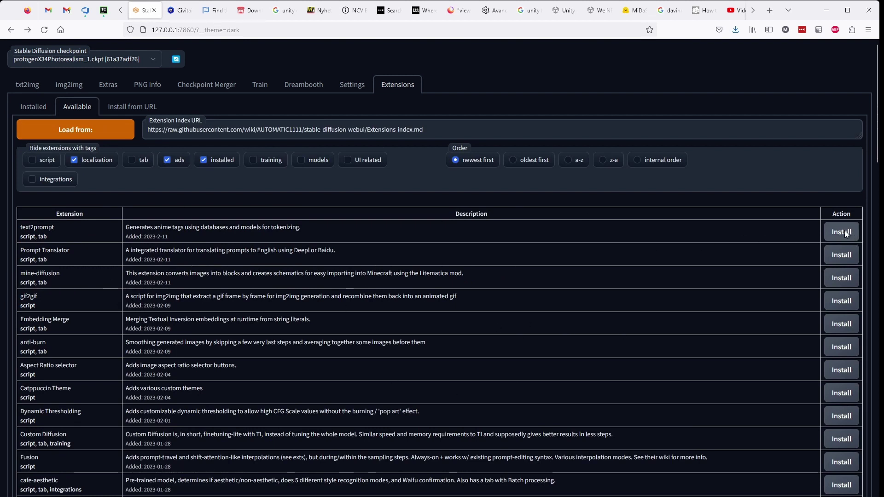
left_click(43, 108)
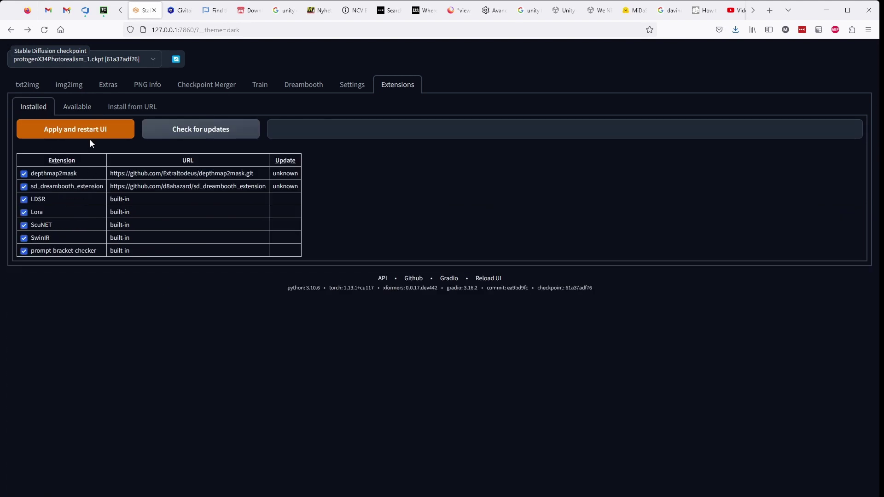
Reload the web UI and load the abandoned-street image into PNG Info.
left_click(28, 86)
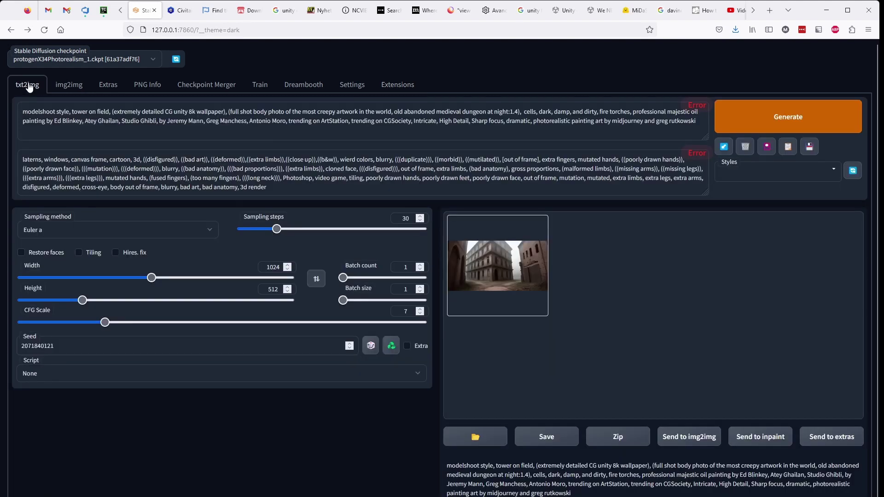
left_click(56, 88)
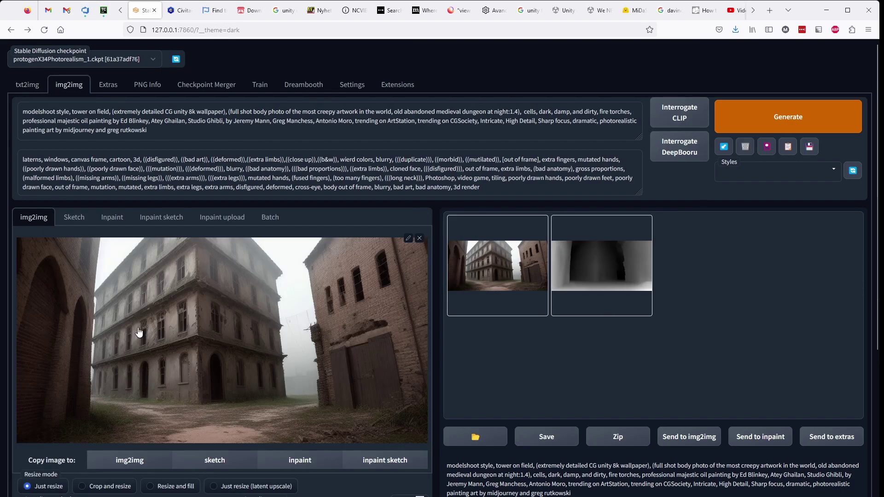
scroll(139, 331, "down", 7)
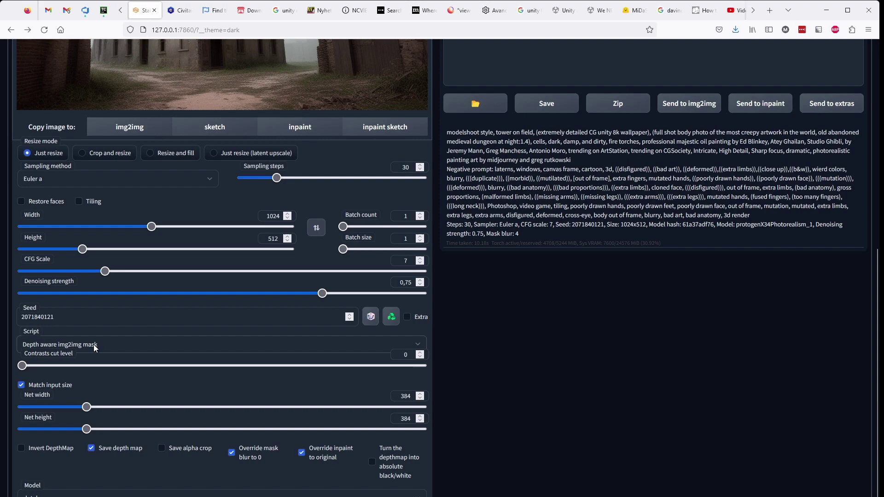
key("F5")
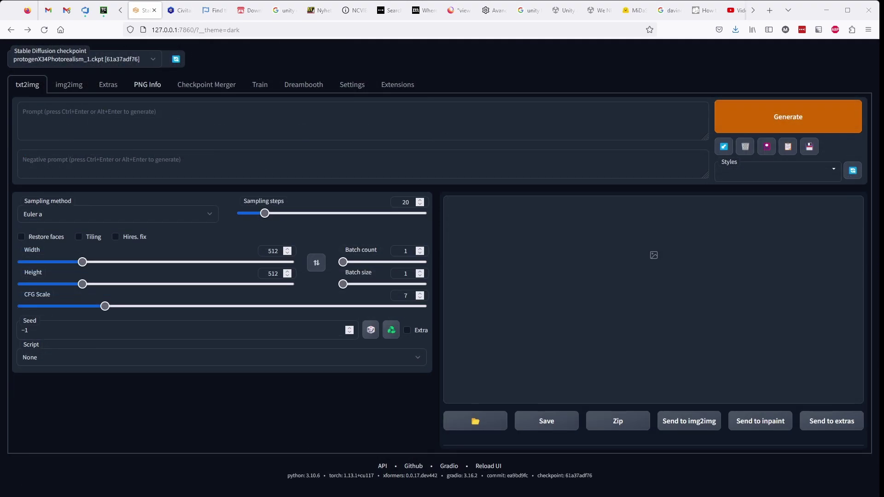
left_click(146, 85)
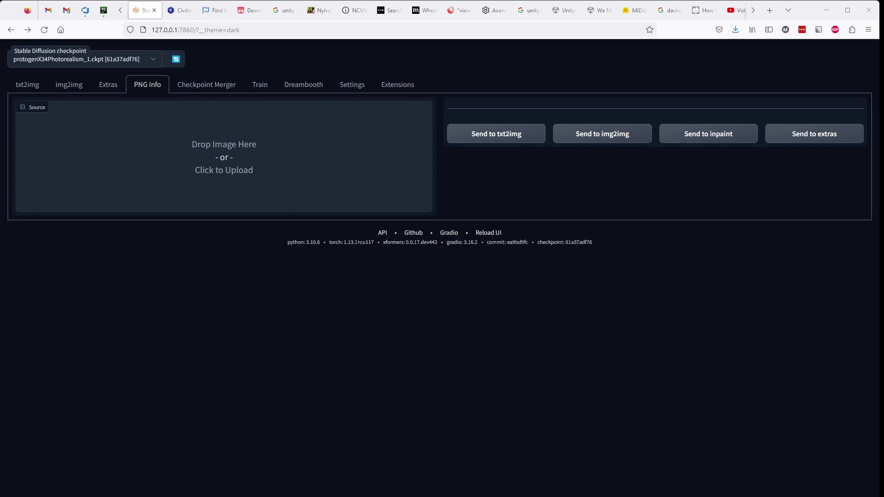
key("ctrl+v")
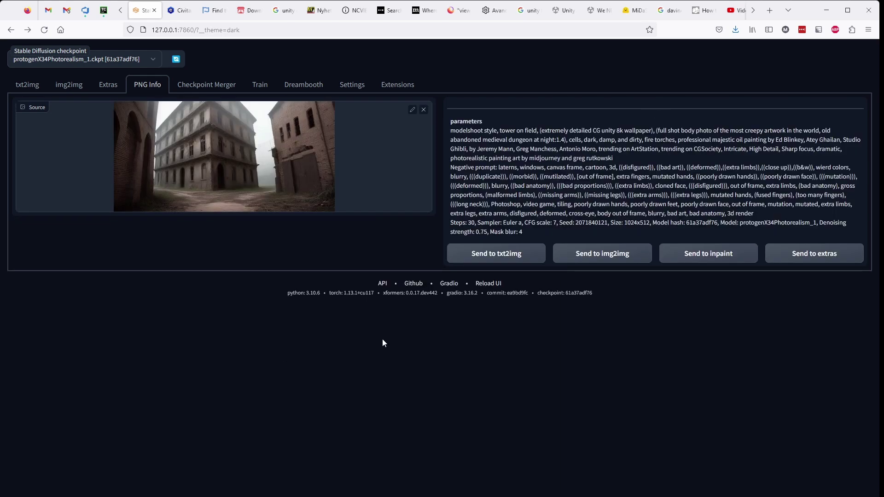
Send its parameters to txt2img and generate at 1024×512 with Hires. fix off.
left_click(473, 261)
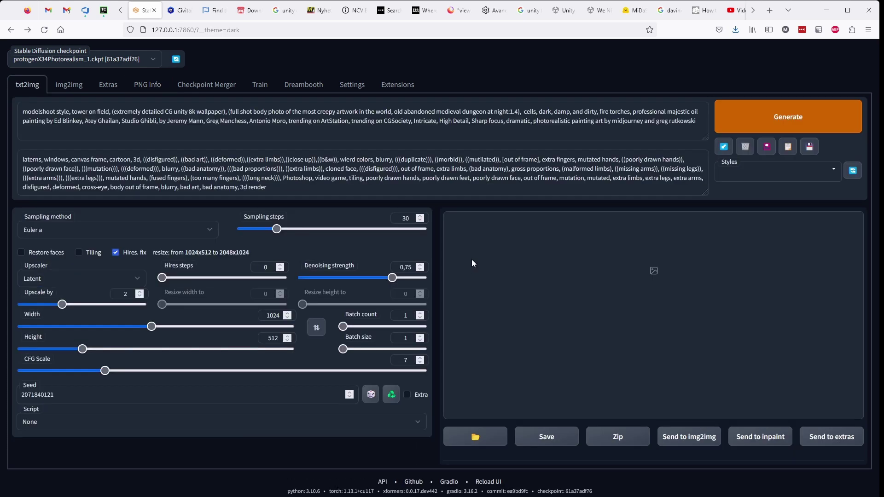
left_click(115, 253)
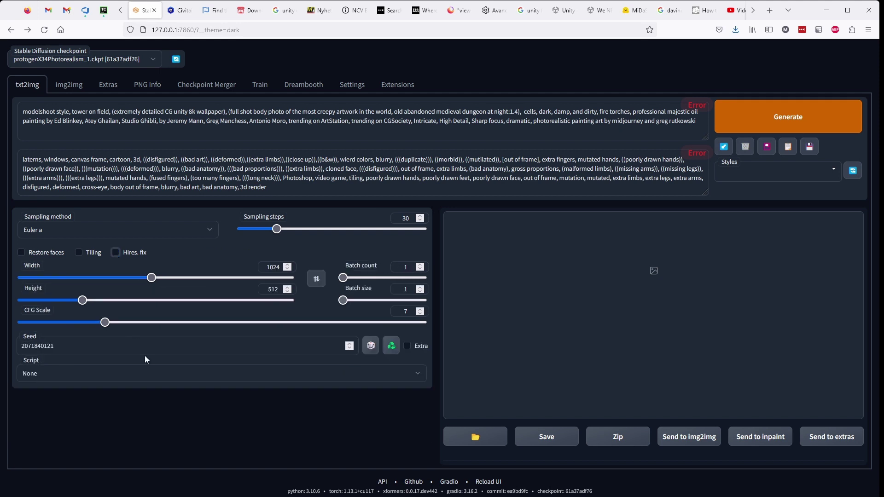
left_click(772, 122)
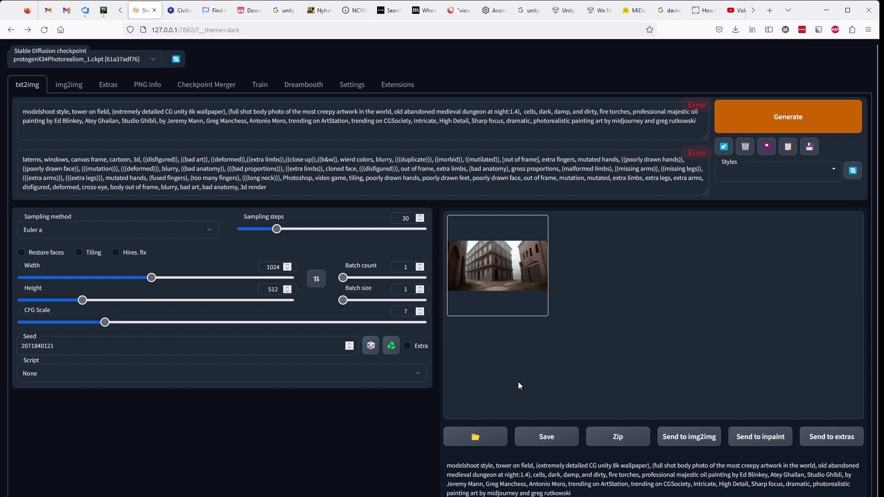
Send the street render to img2img and generate with the Depth aware img2img mask script.
left_click(695, 445)
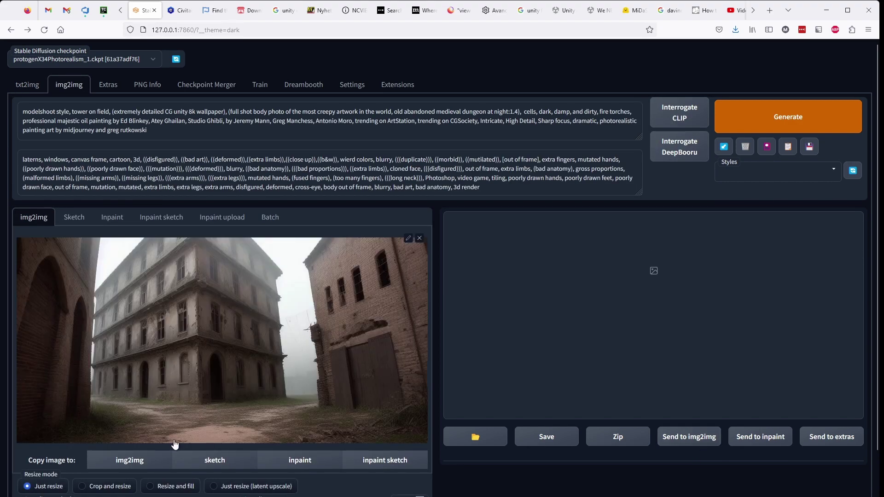
scroll(175, 445, "down", 1)
scroll(176, 445, "down", 3)
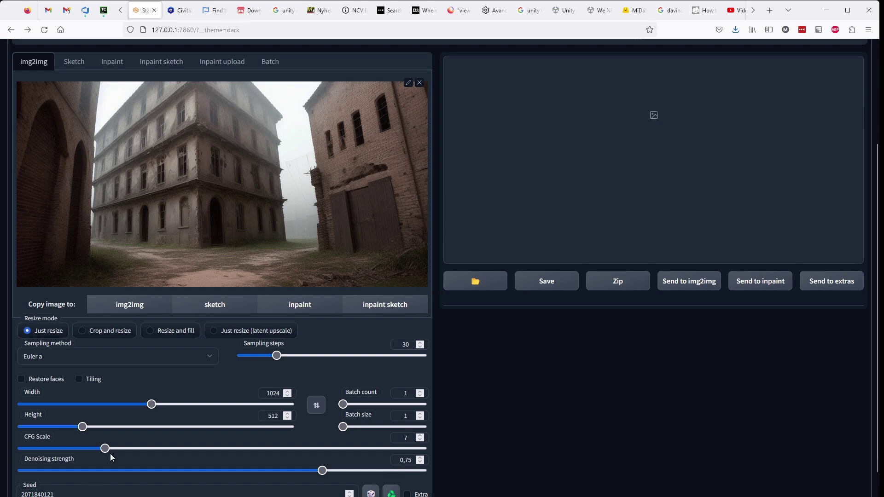
scroll(110, 454, "down", 3)
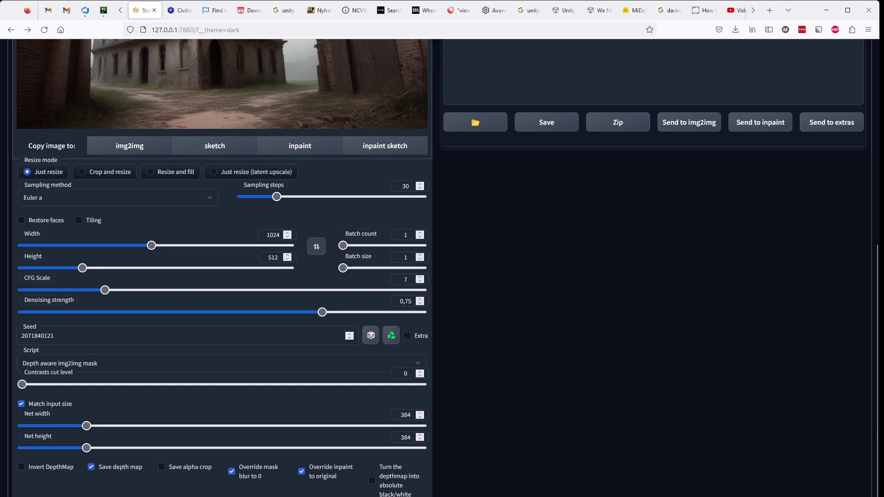
scroll(442, 267, "up", 7)
left_click(788, 118)
Enlarge and close the resulting grayscale depth map, then return to txt2img.
scroll(495, 366, "down", 2)
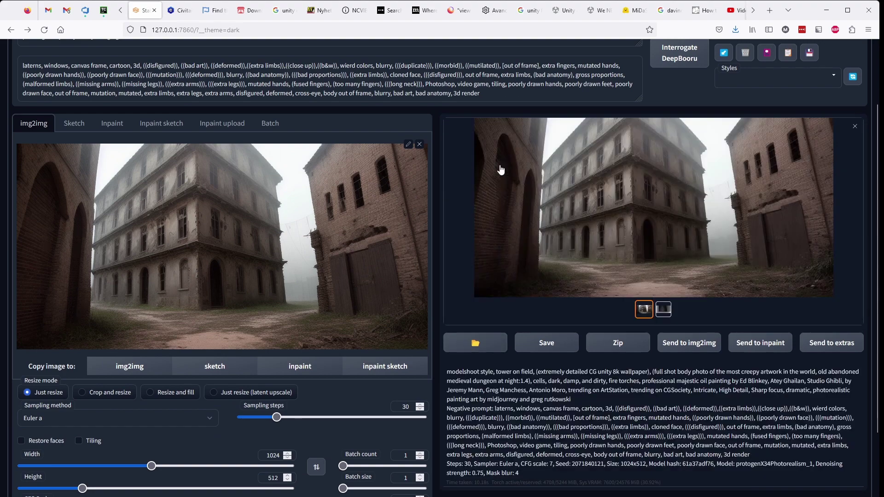
left_click(855, 126)
left_click(626, 194)
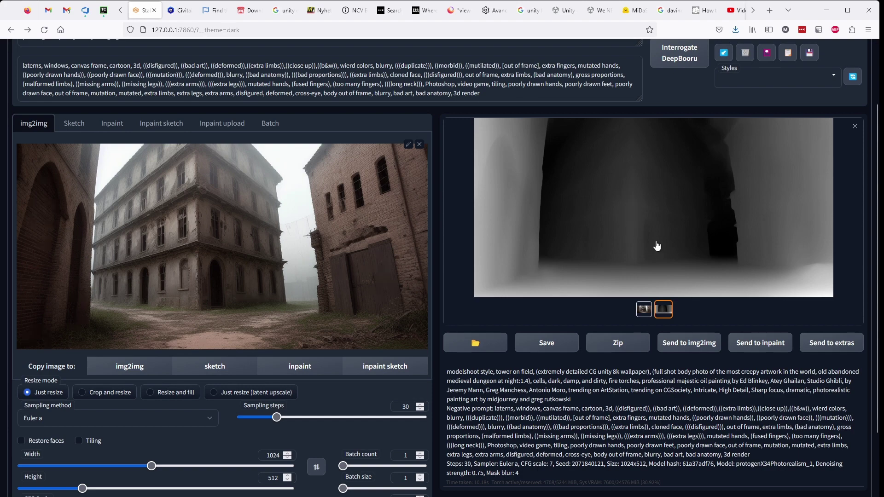
left_click(855, 128)
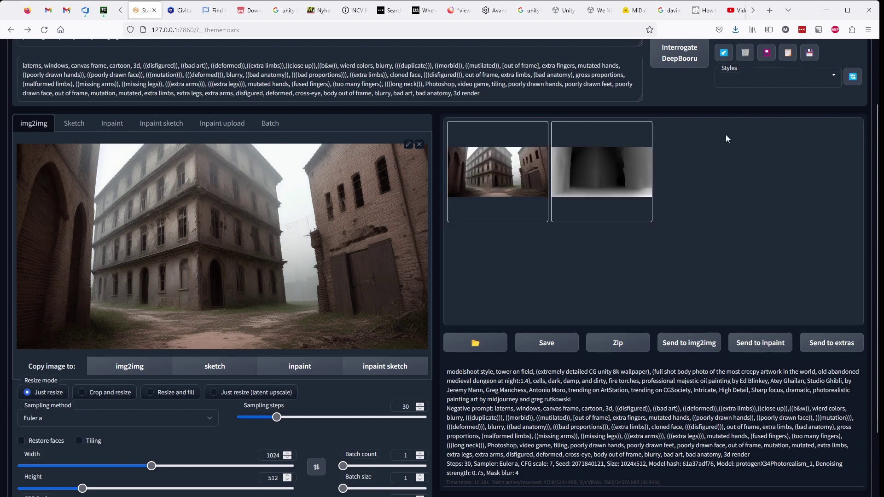
scroll(37, 153, "up", 2)
left_click(28, 86)
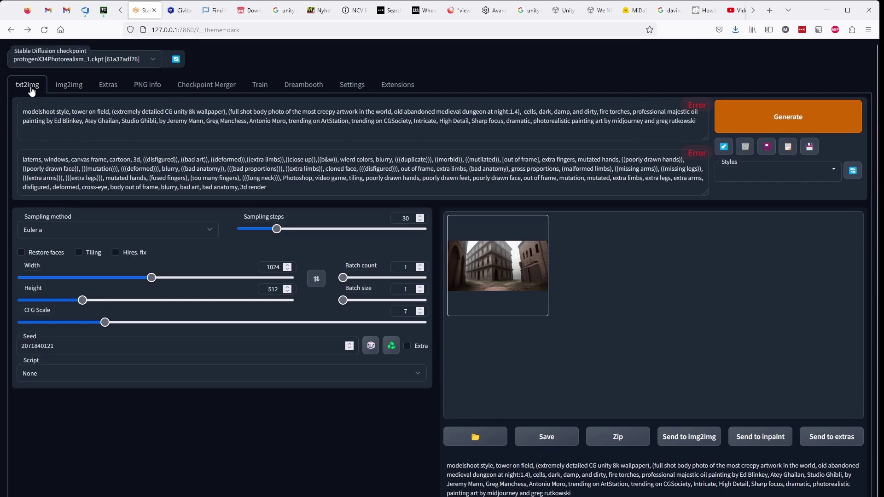
Upscale the street render in Extras by 2 with R-ESRGAN 4x+.
left_click(845, 438)
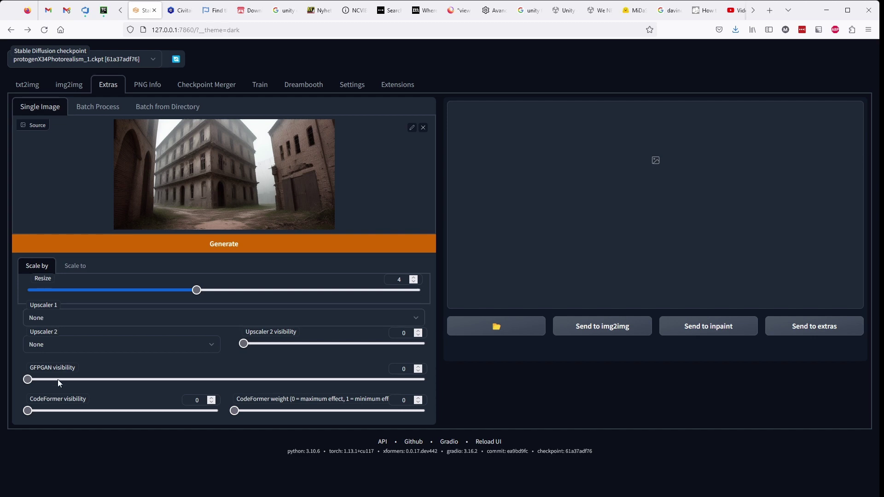
key("r")
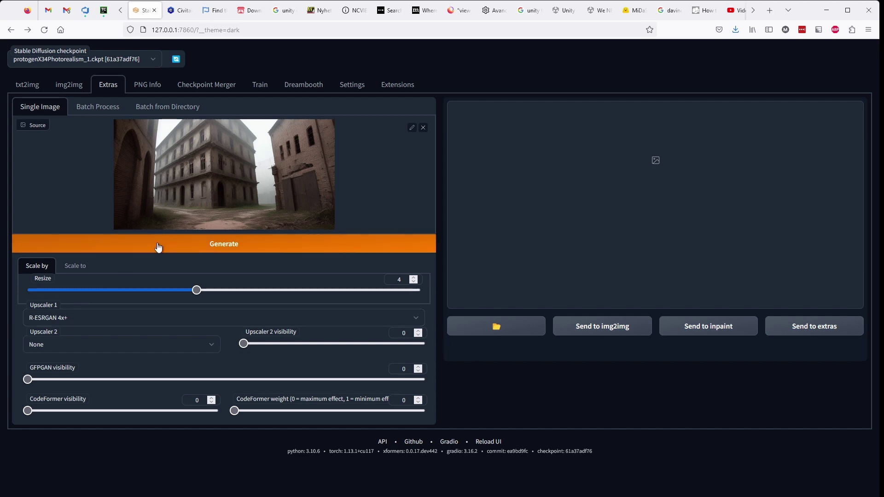
left_click(192, 293)
left_click_drag(192, 295, 88, 311)
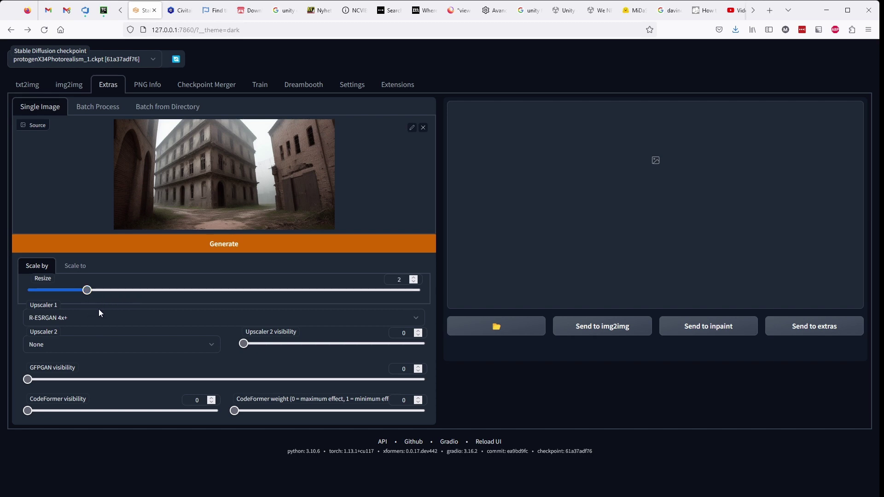
left_click(178, 249)
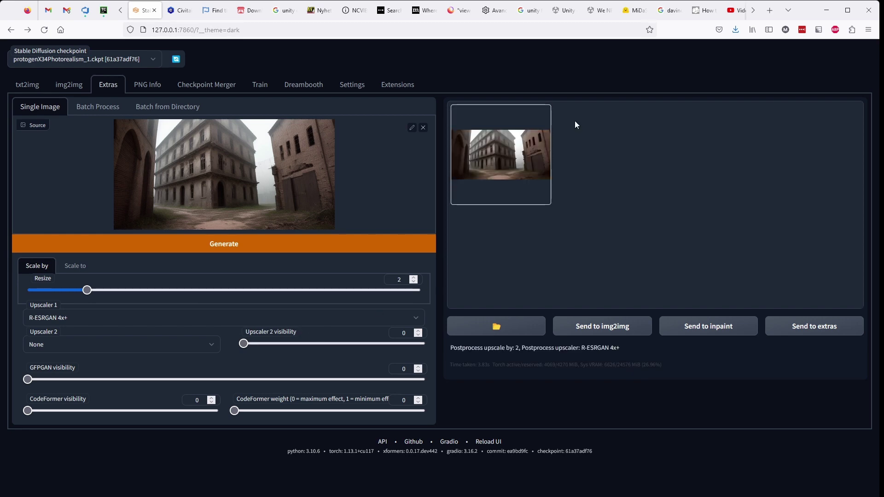
View the upscaled street image full screen, then close the viewer.
left_click(509, 163)
left_click(606, 197)
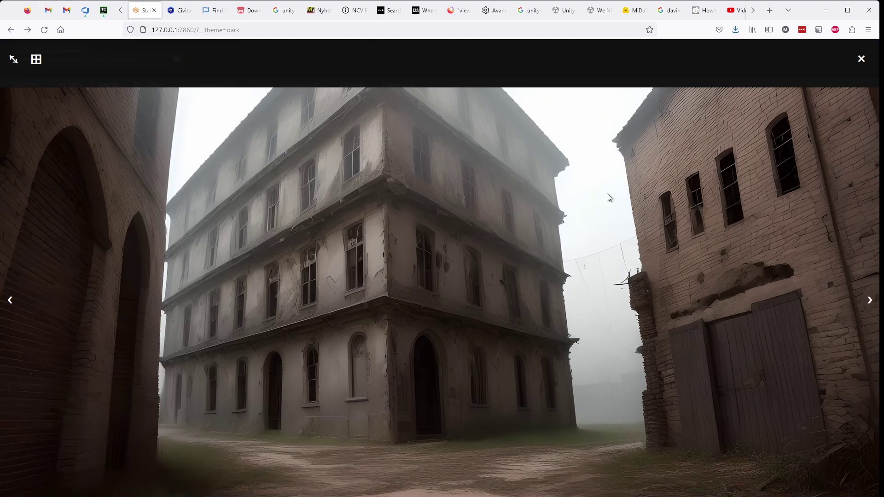
left_click(861, 58)
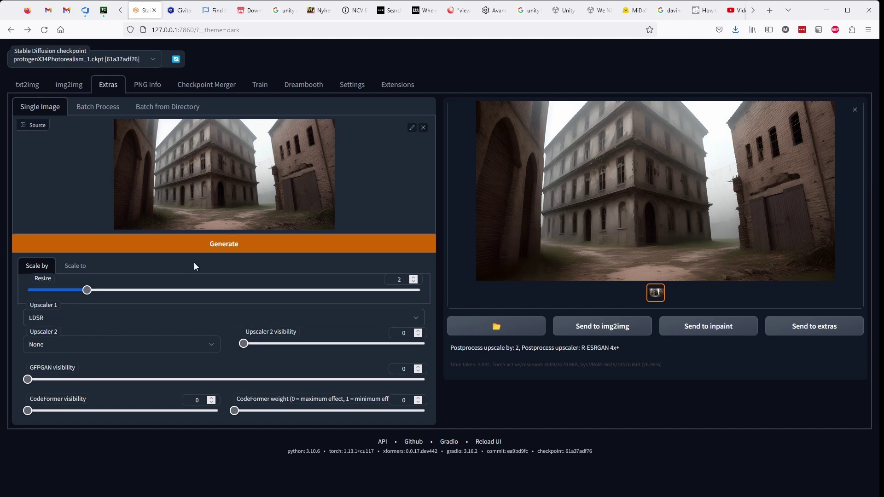
Rerun the 2× upscale with LDSR and view the finished result full screen.
left_click(203, 244)
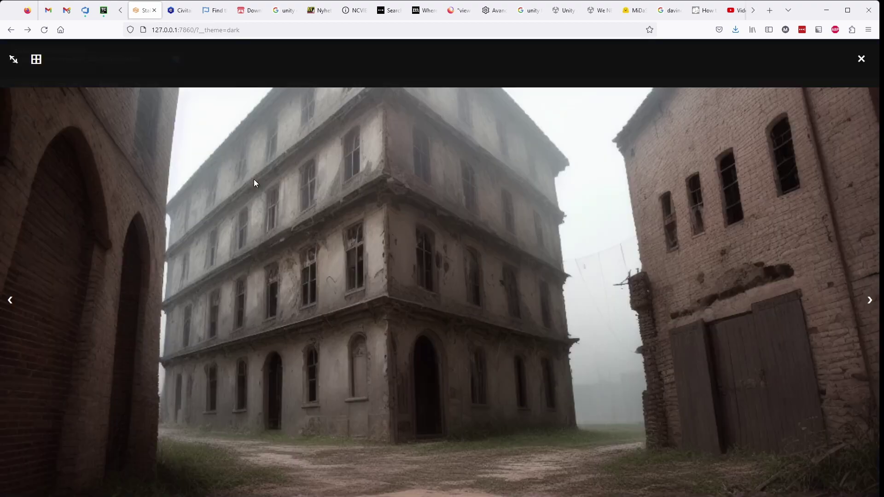
left_click(861, 60)
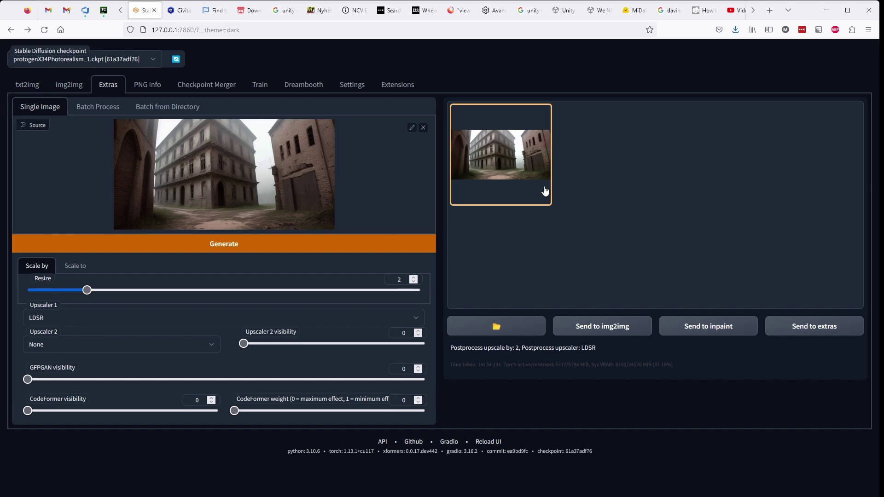
left_click(521, 176)
left_click(754, 195)
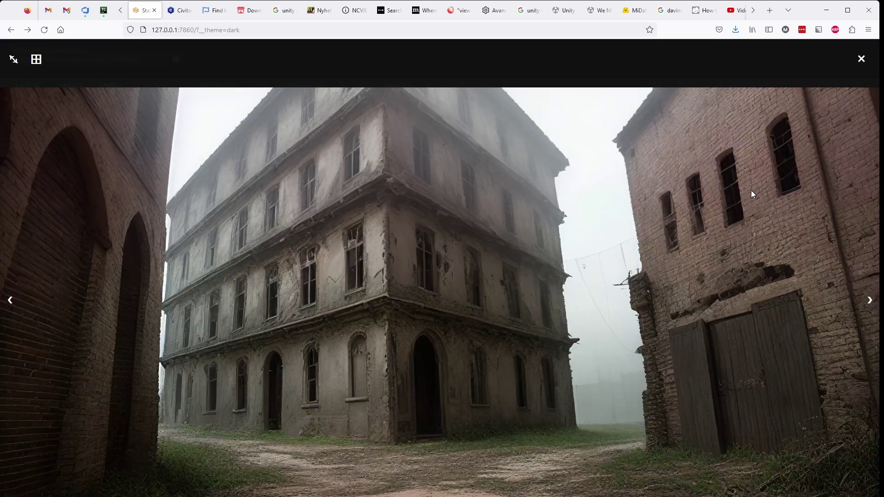
left_click(347, 460)
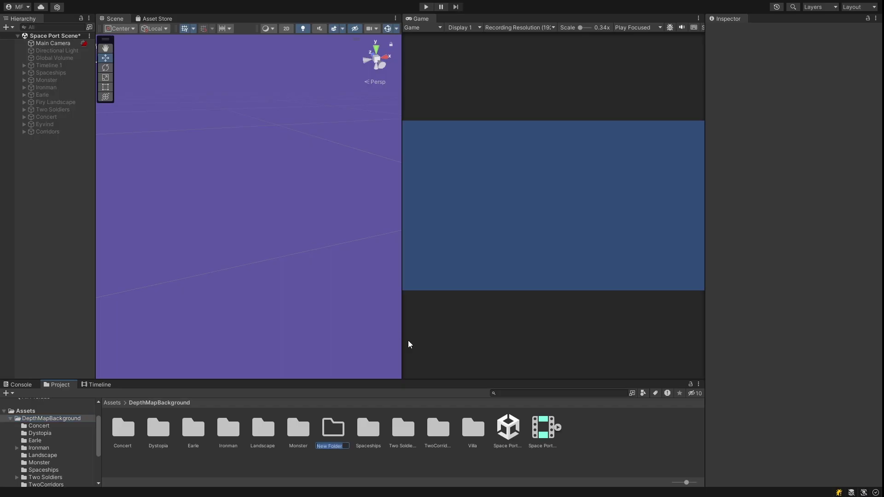
Name the new folder HouseCorner and enable Read/Write on the depth map texture.
type("HouseCorner")
key("Return")
key("Return")
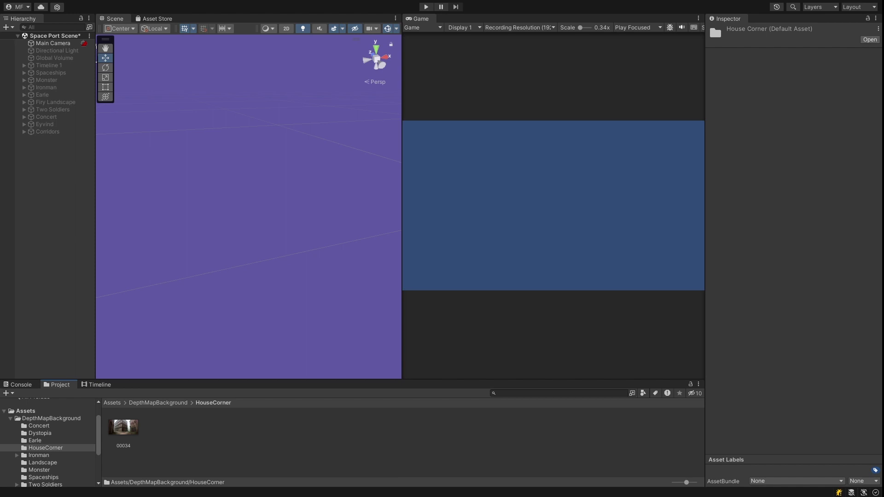
left_click(779, 130)
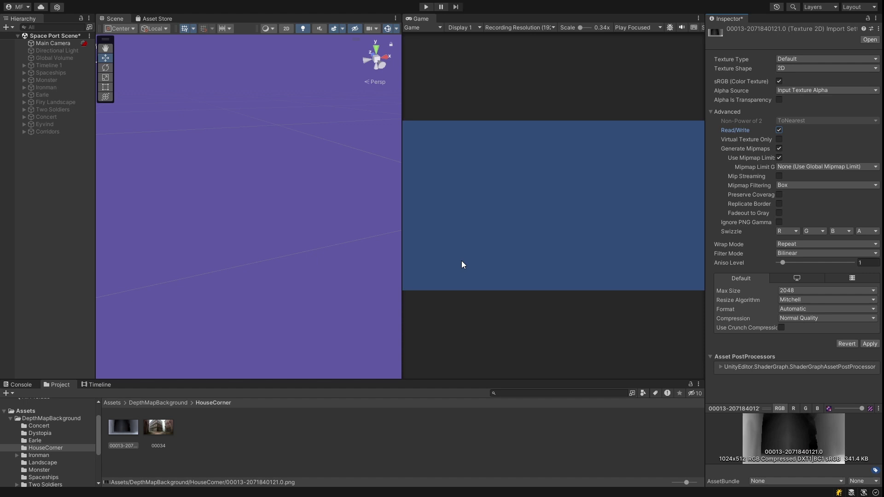
Rename the depth map texture to DM and the street image to BG.
left_click(120, 442)
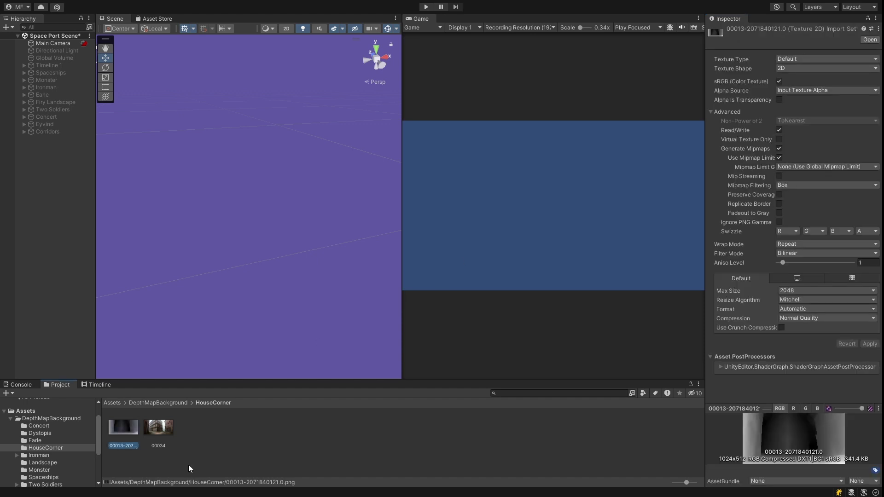
type("DM")
key("Return")
key("Left")
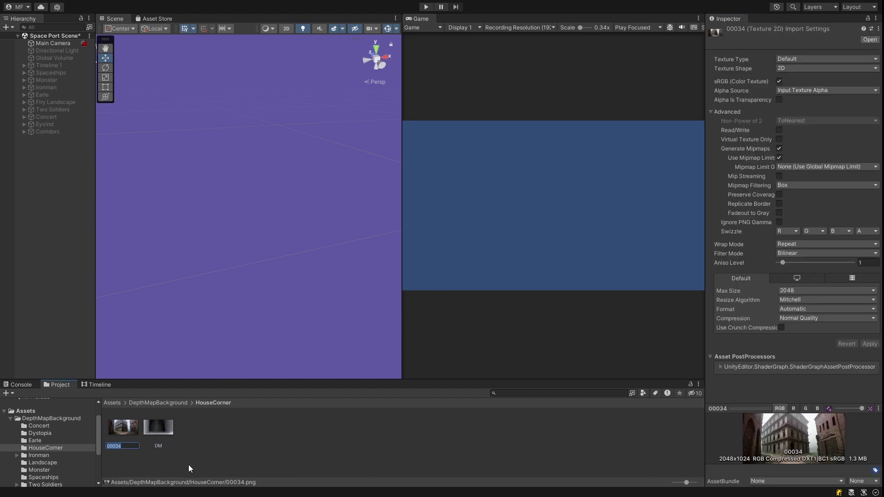
key("F2")
type("BG")
key("Return")
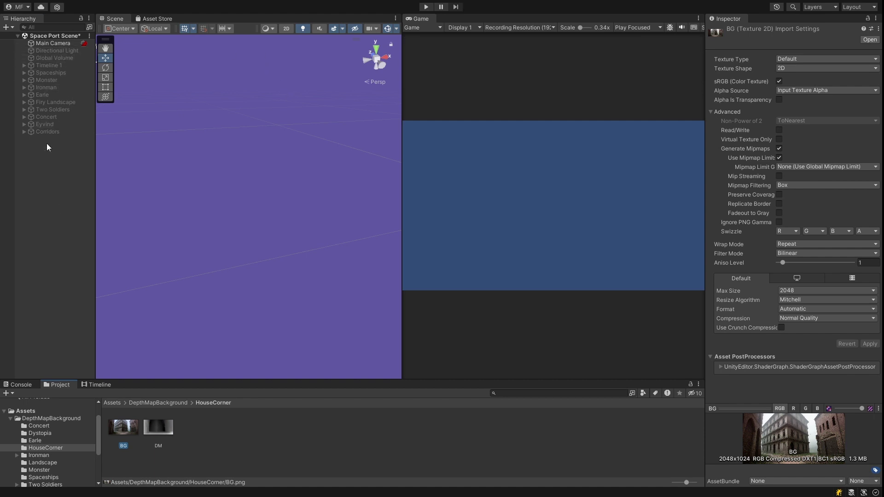
Create an empty object named HouseCorner and reset its Transform to the origin.
left_click(70, 275)
key("ctrl+shift+n")
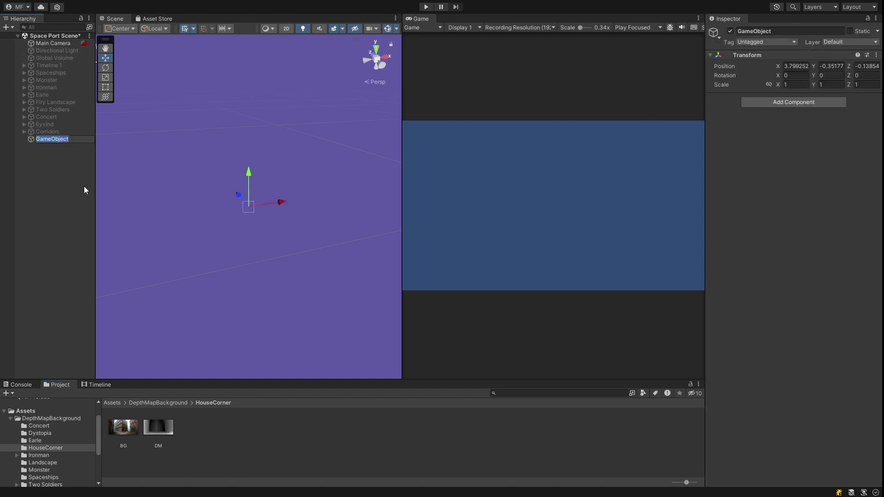
type("HouseCorner")
key("Return")
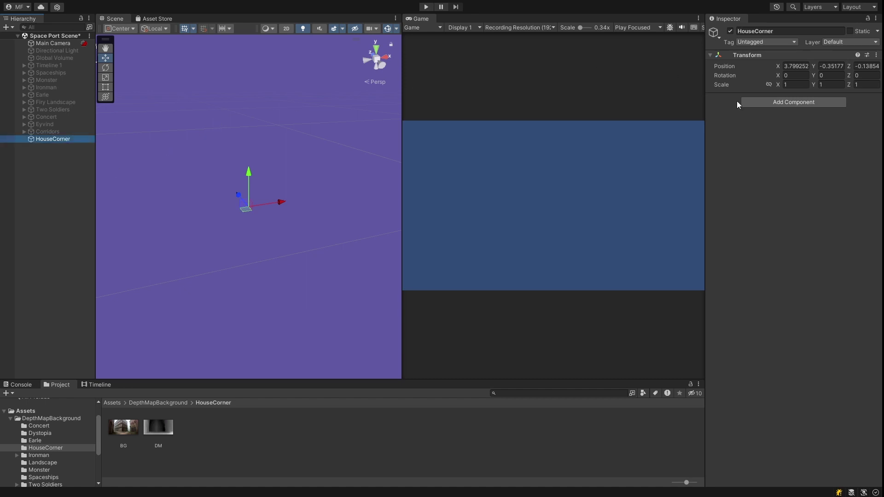
left_click(18, 234)
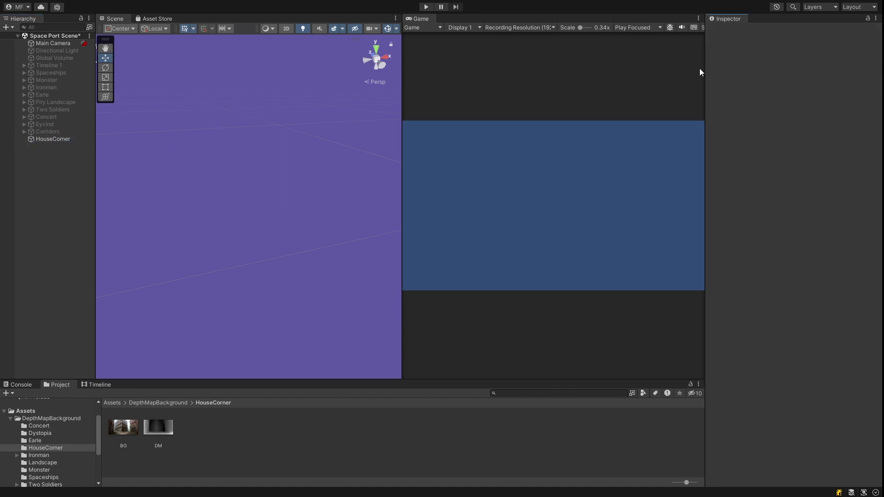
left_click(65, 138)
right_click(759, 65)
left_click(782, 76)
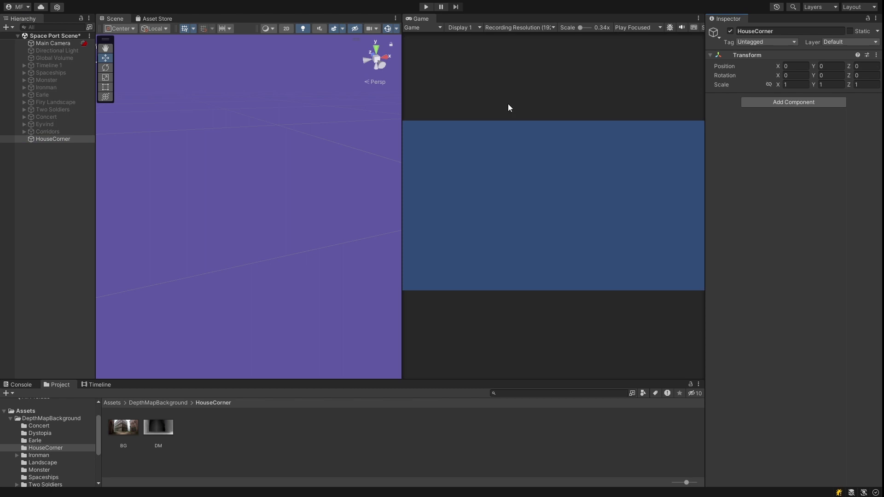
Add a child sphere under HouseCorner and rename it Mesh.
left_click(57, 141)
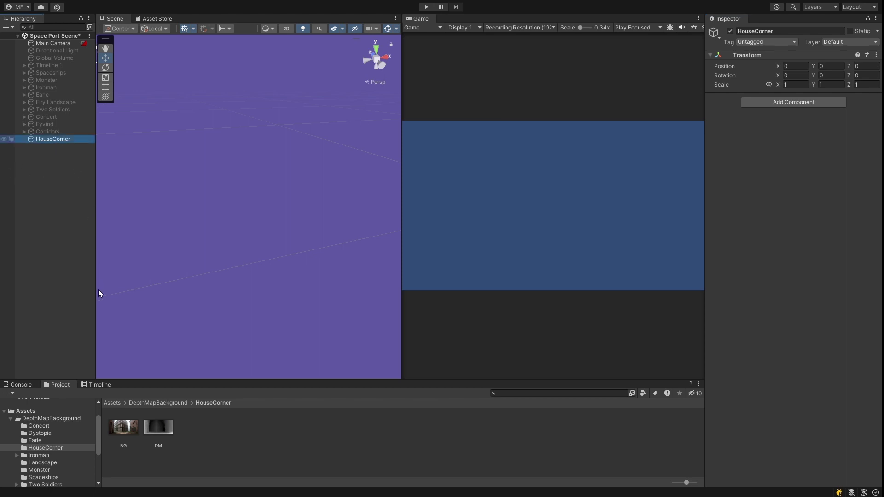
key("ctrl+shift+s")
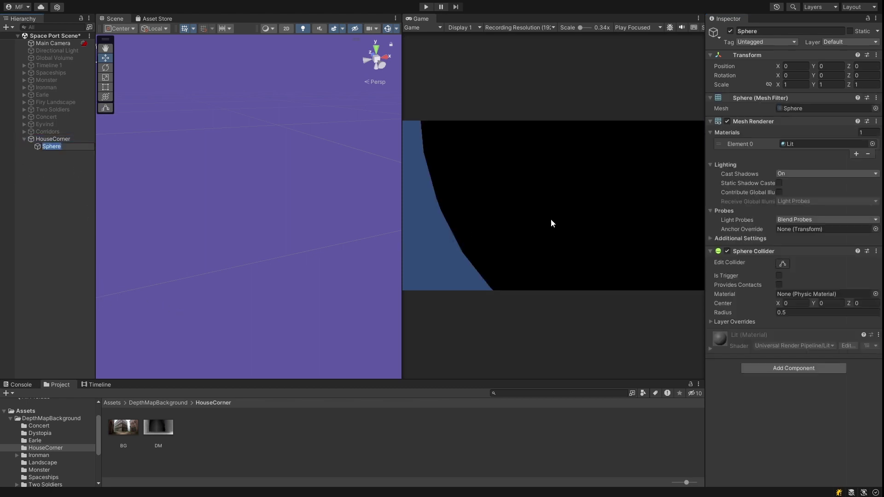
double_click(56, 147)
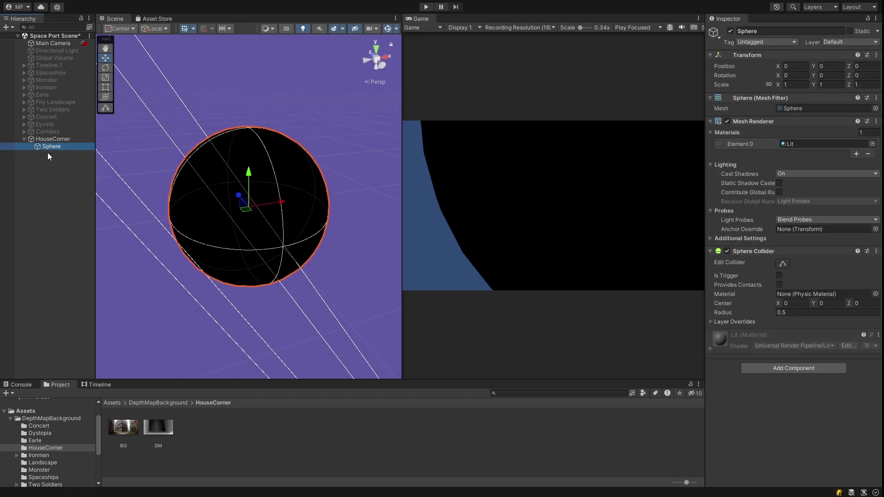
scroll(310, 243, "down", 8)
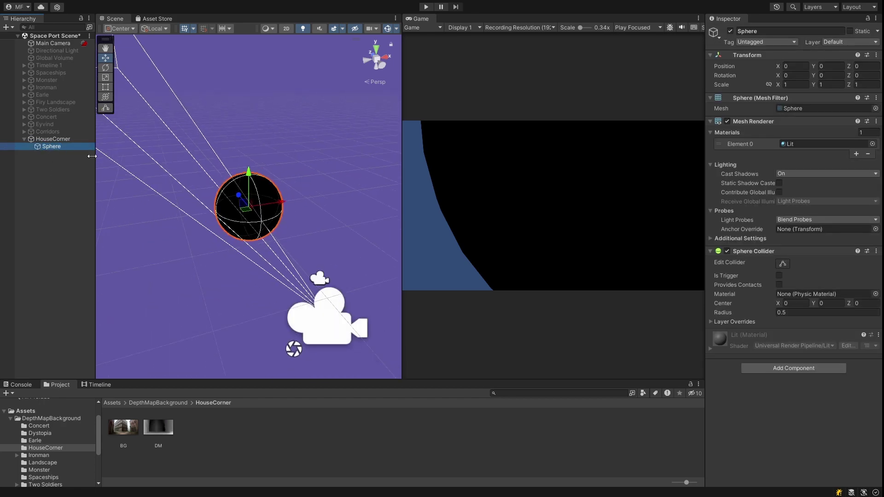
left_click(57, 147)
type("Mesh")
key("Return")
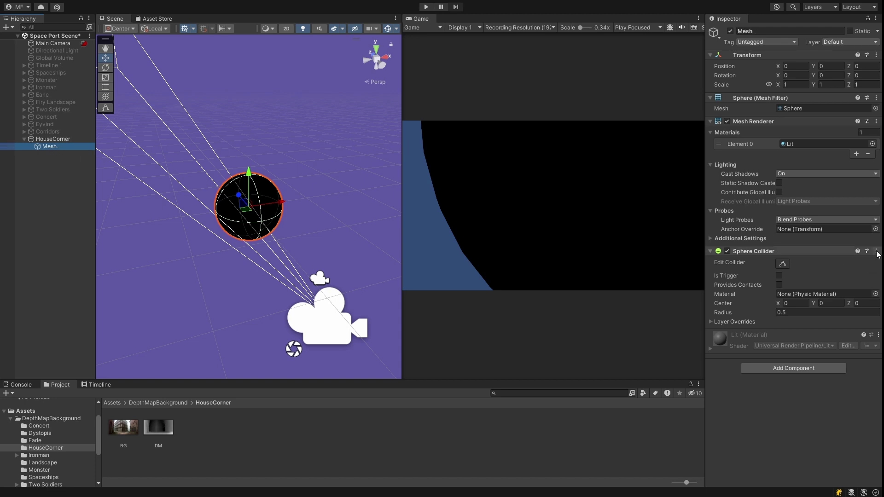
Remove Mesh's Sphere Collider and generate a depth-displaced mesh from the DM texture.
left_click(876, 252)
left_click(865, 266)
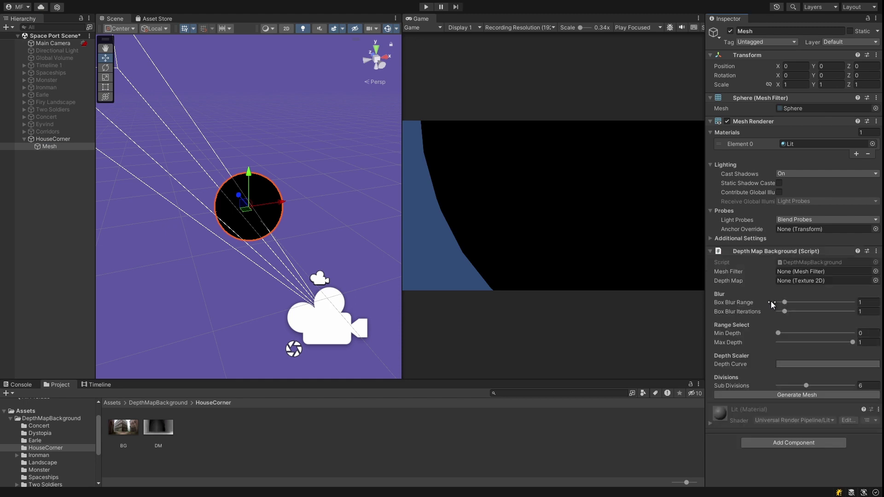
left_click_drag(157, 427, 792, 281)
left_click(781, 395)
Create a new material named HouseCorner in the HouseCorner folder.
left_click(321, 184)
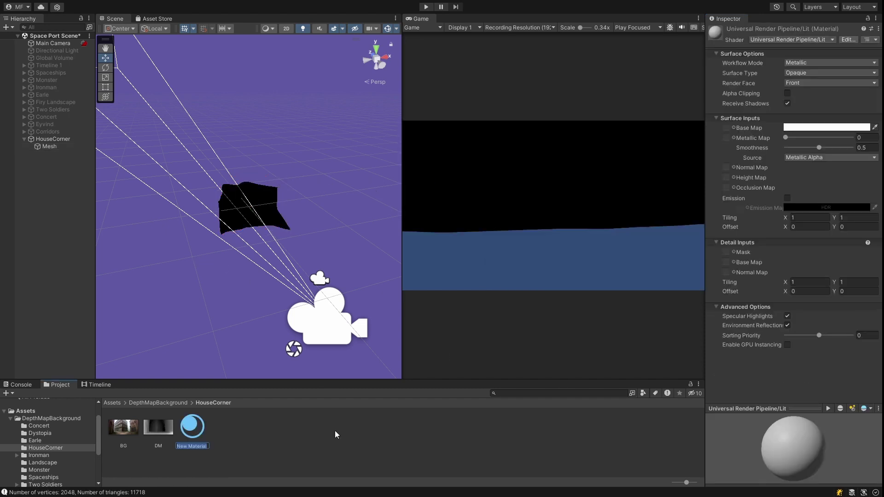
type("HouseCorner")
key("Return")
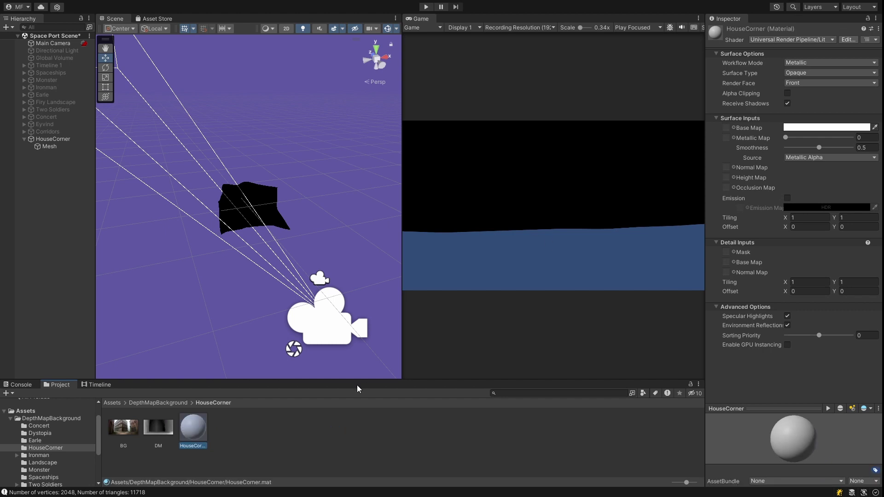
left_click(776, 145)
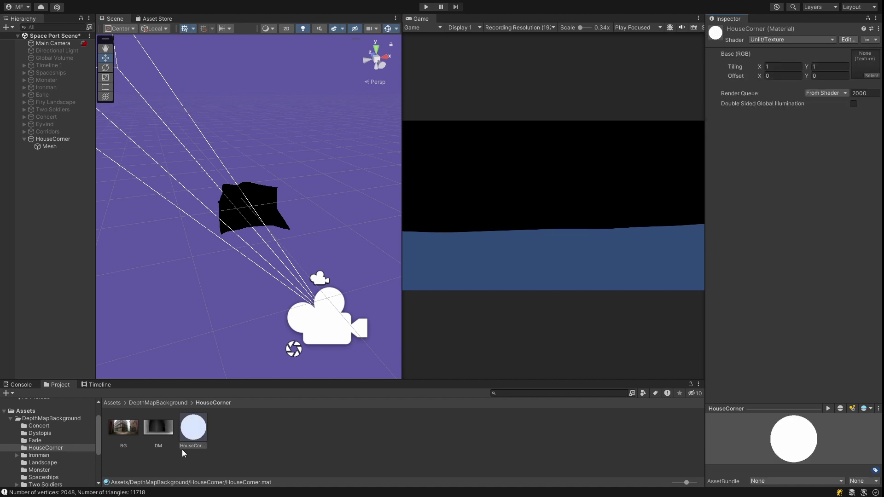
Assign BG as the HouseCorner material's base texture and frame the textured street mesh.
left_click_drag(807, 85, 865, 63)
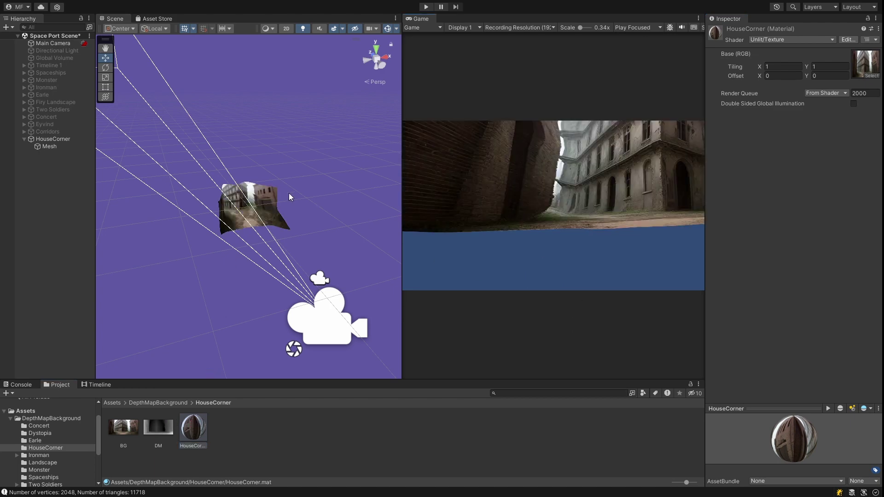
middle_click_drag(258, 237, 264, 273)
left_click_drag(263, 272, 256, 213, "alt")
scroll(256, 213, "up", 10)
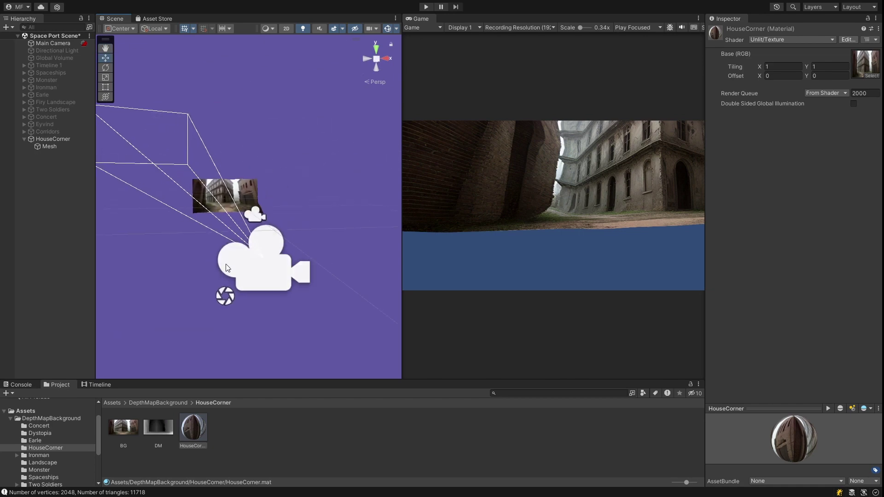
left_click_drag(215, 260, 245, 268, "alt")
scroll(237, 280, "up", 3)
middle_click_drag(236, 281, 285, 372)
scroll(276, 341, "down", 5)
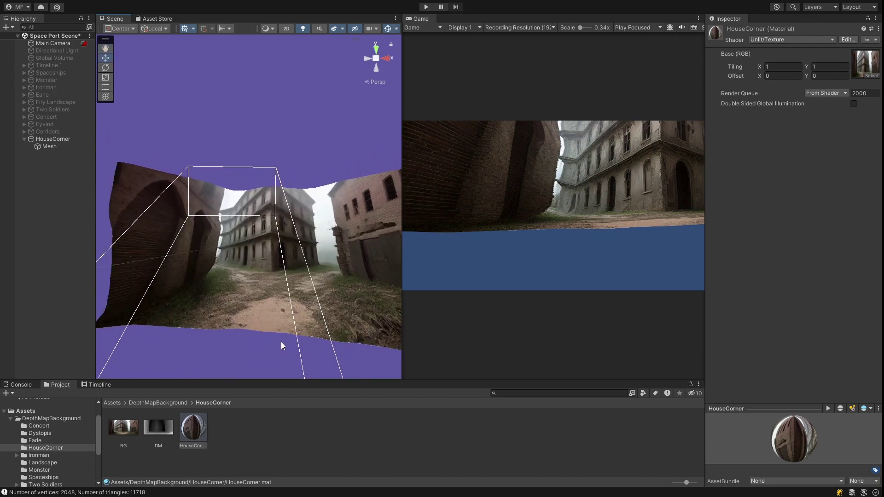
middle_click_drag(340, 283, 298, 248)
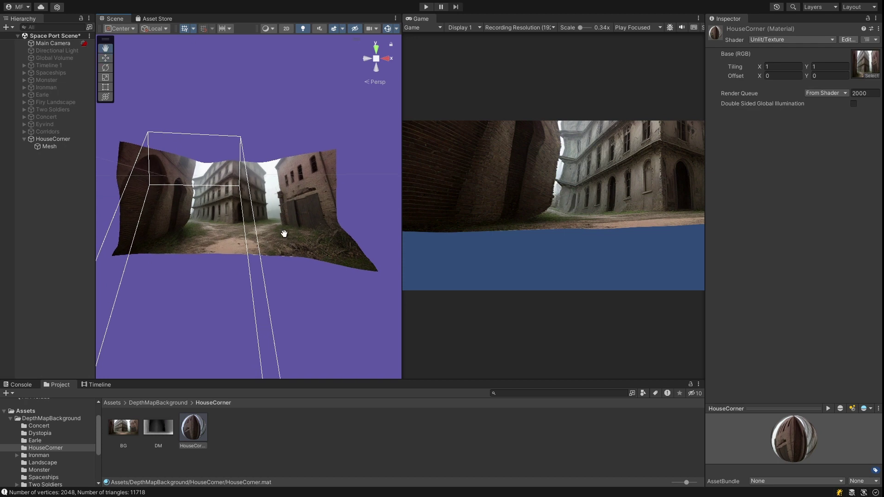
left_click(64, 139)
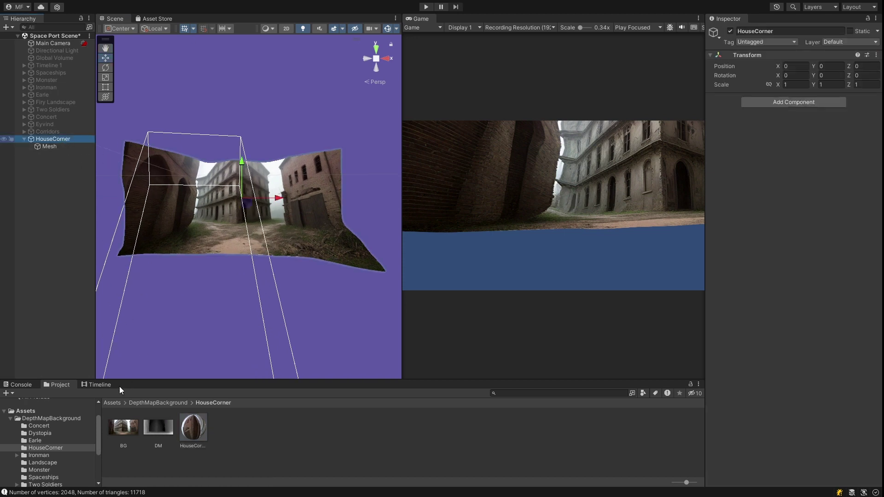
Add a virtual camera under HouseCorner, tilt it to Rotation X 6 and reframe the street.
left_click(796, 66)
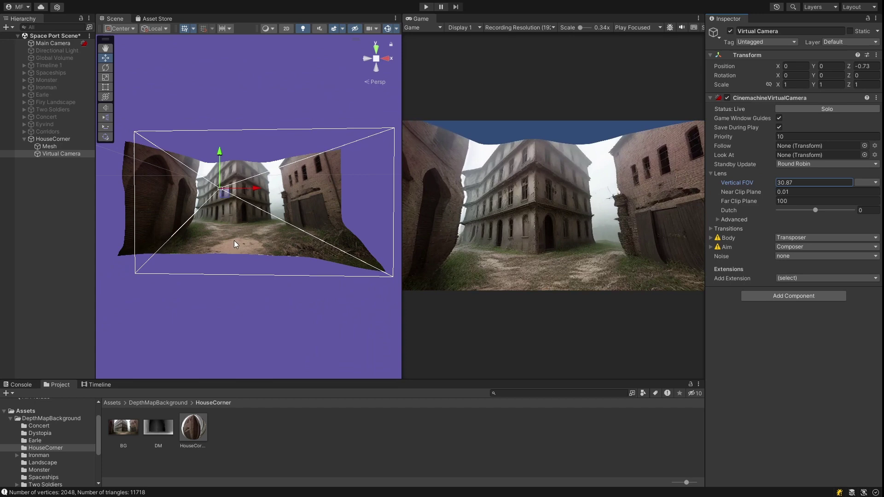
left_click_drag(234, 244, 280, 222)
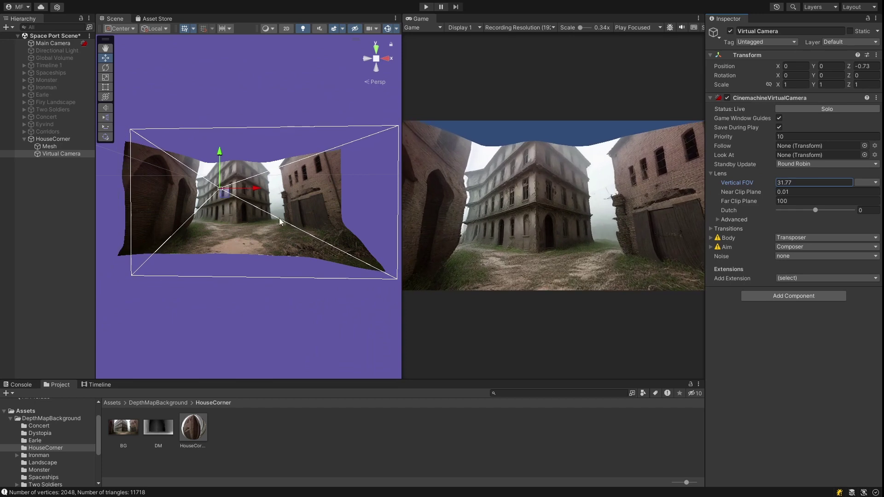
left_click(788, 76)
type("5.3")
key("BackSpace")
key("BackSpace")
key("BackSpace")
type("6.0")
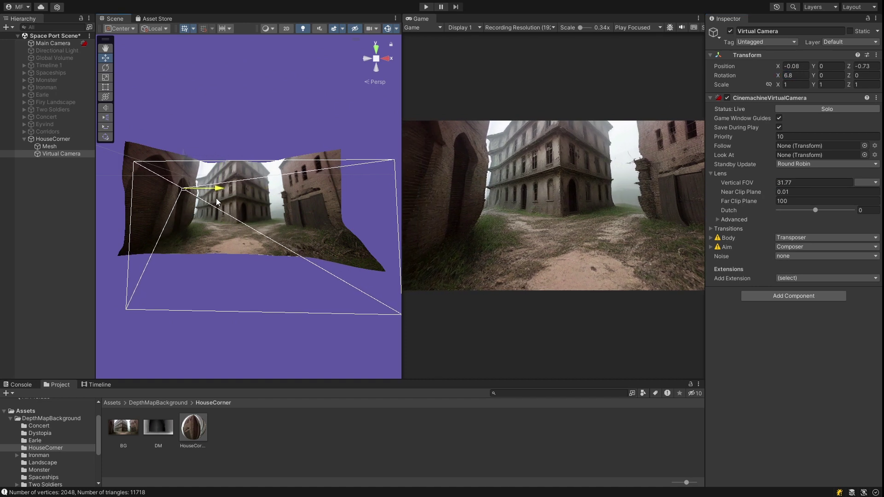
left_click_drag(173, 208, 200, 215)
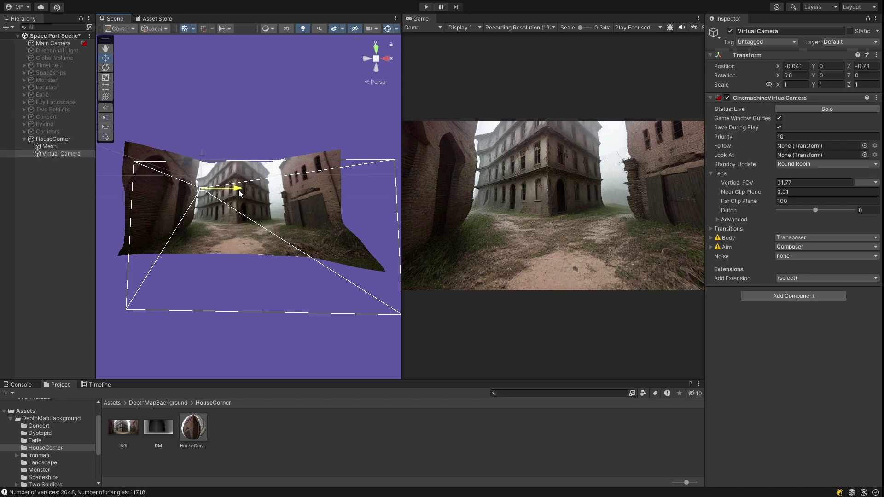
left_click_drag(254, 193, 164, 221)
Duplicate the virtual camera, raise the copy and pitch it down to Rotation X 11.89.
key("ctrl+d")
left_click_drag(130, 177, 206, 99)
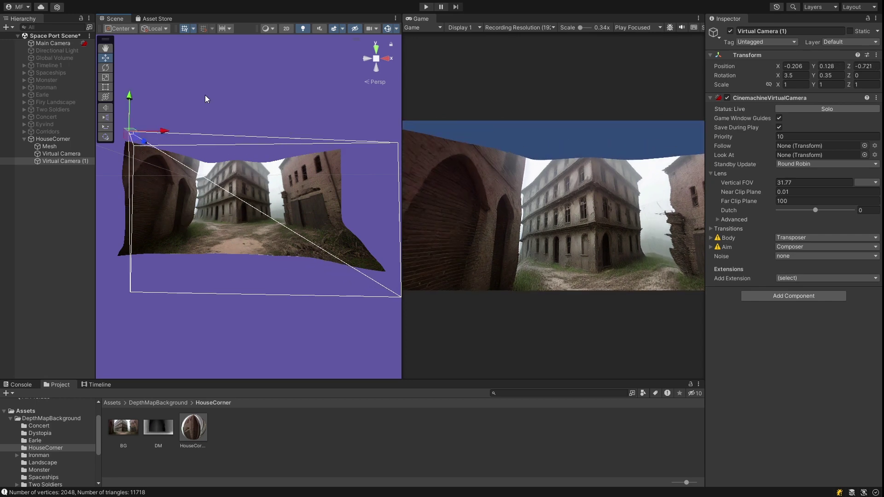
left_click_drag(778, 77, 809, 72)
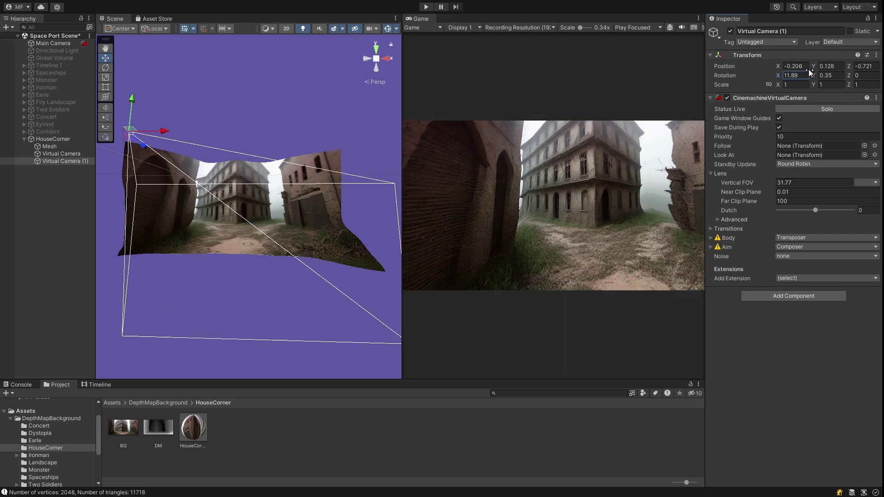
left_click(53, 138)
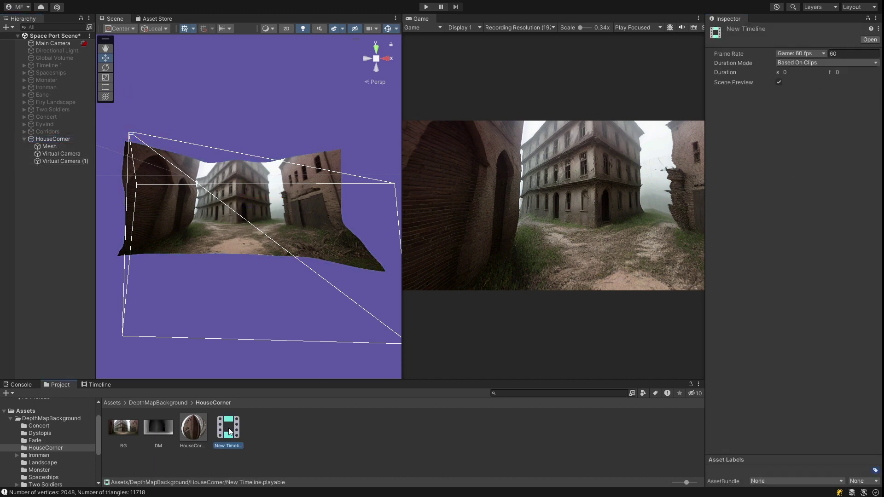
Attach the New Timeline to HouseCorner and add Main Camera as a Cinemachine track.
left_click_drag(230, 432, 51, 139)
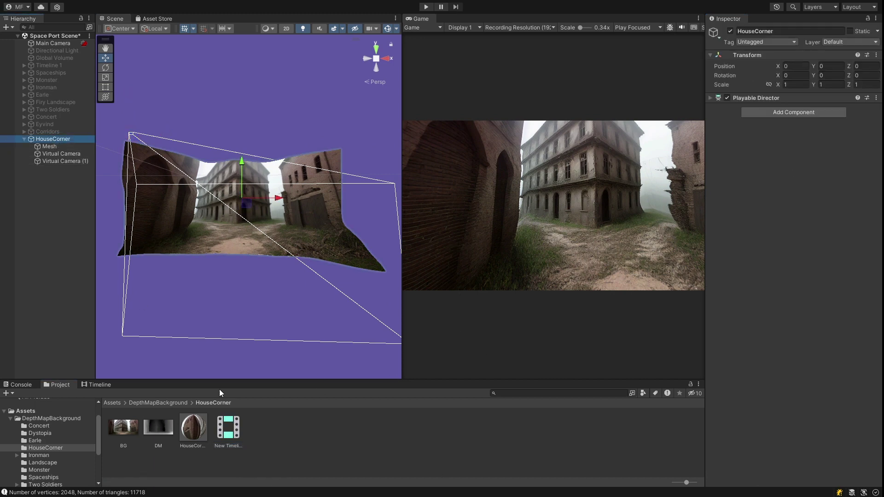
left_click(98, 387)
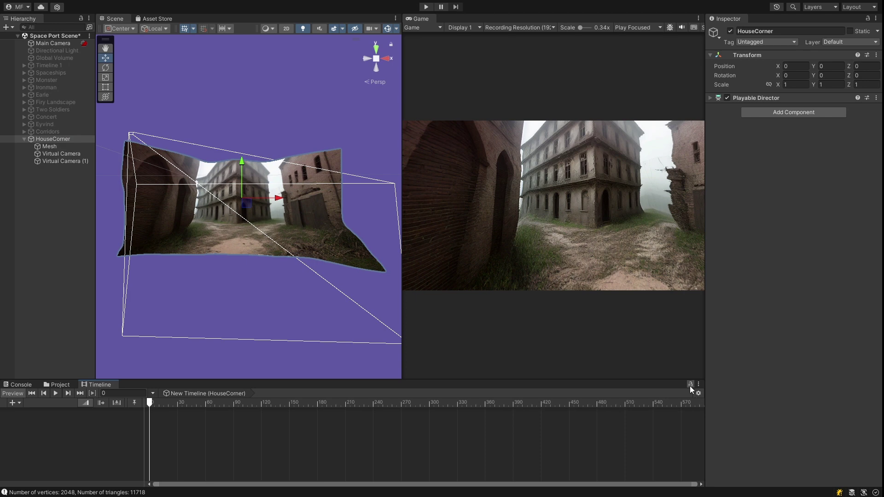
left_click_drag(54, 44, 63, 465)
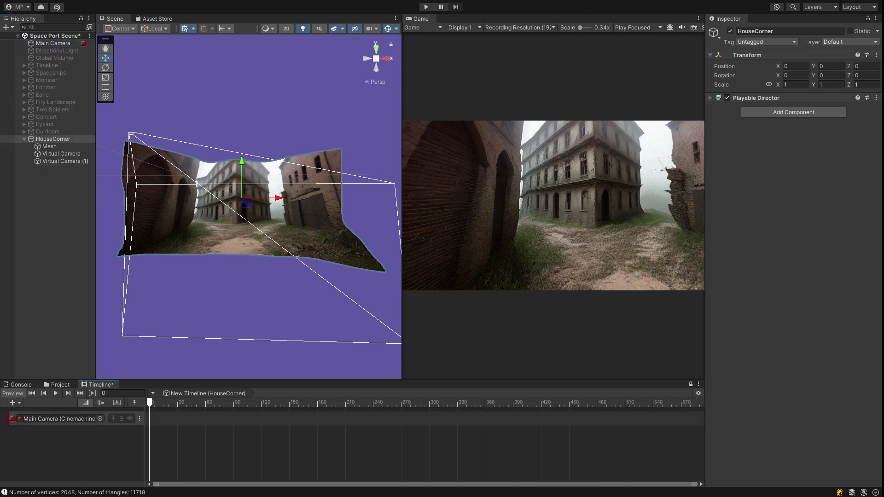
left_click(71, 448)
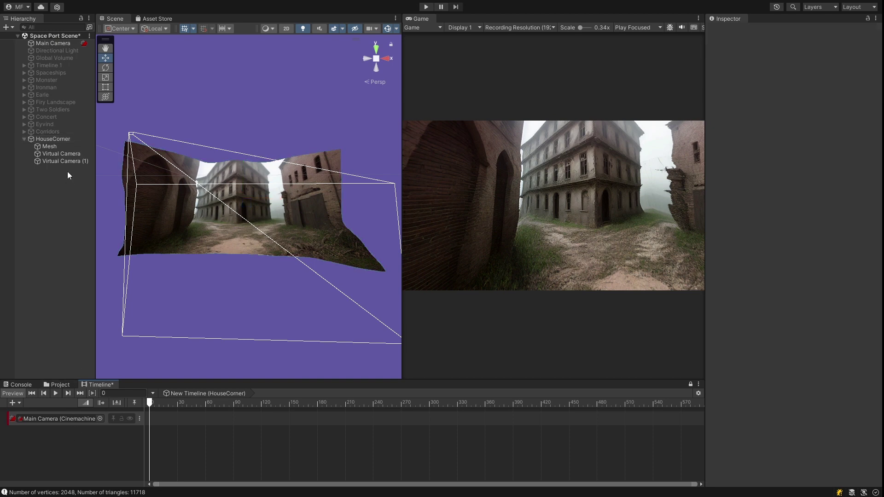
Add both virtual cameras as fully overlapping clips so they blend over five seconds.
left_click_drag(65, 155, 173, 418)
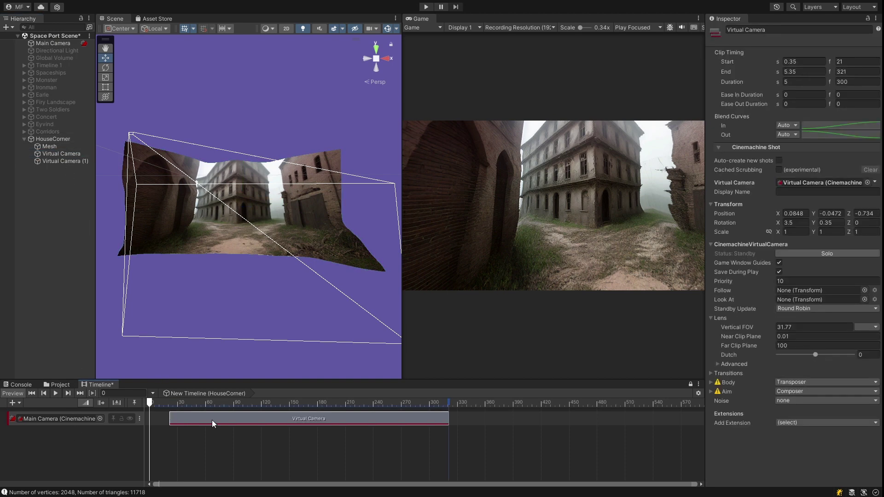
left_click(61, 161)
left_click_drag(61, 161, 181, 431)
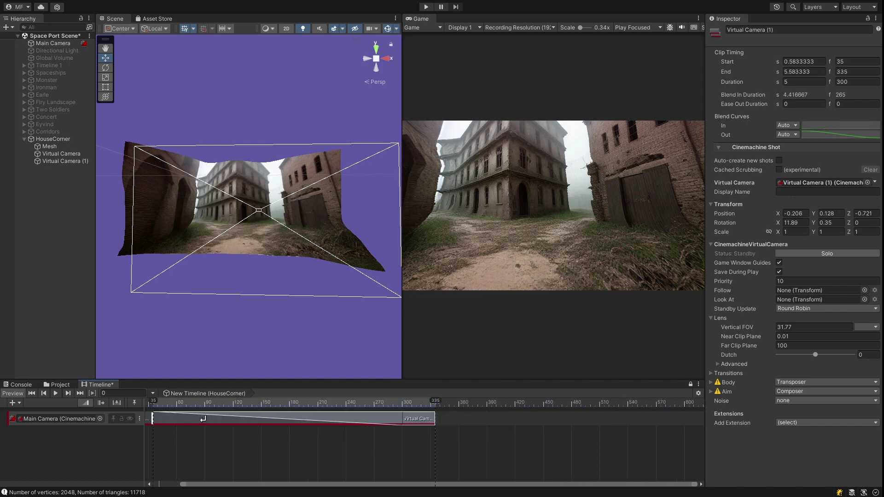
left_click(258, 423)
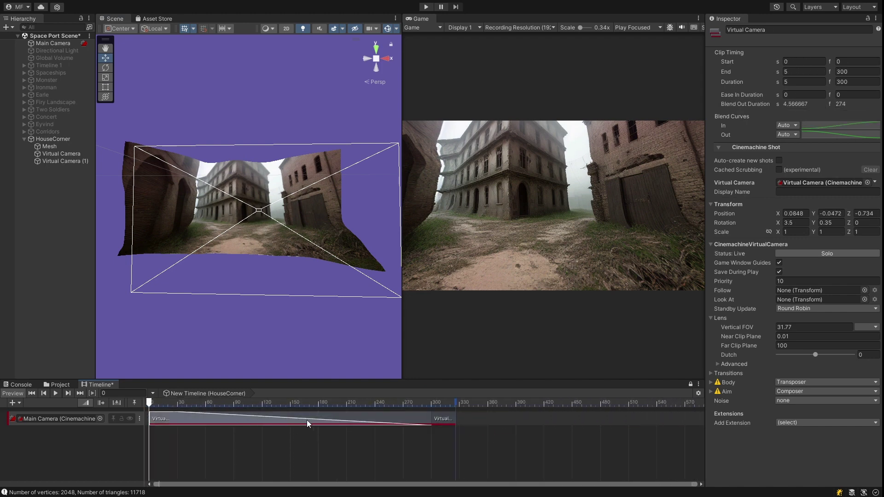
left_click_drag(325, 418, 300, 419)
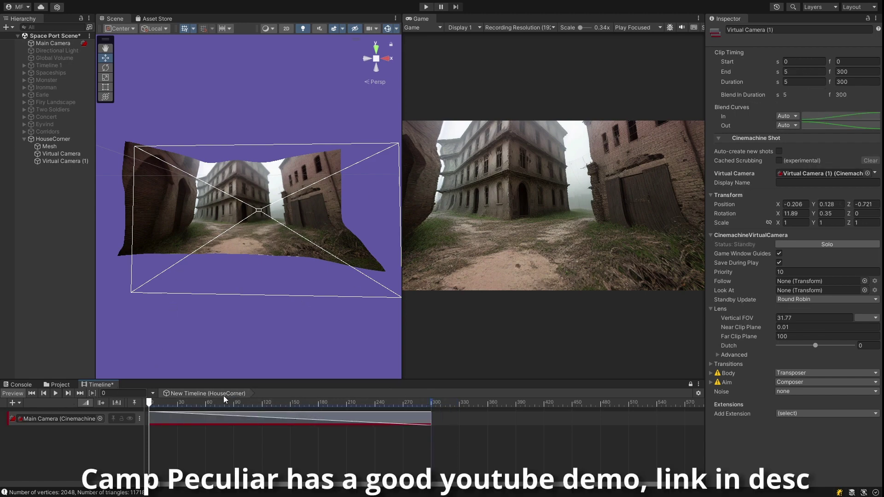
left_click_drag(219, 403, 186, 402)
Add a Recorder Track with a 1080p H.264 MP4 clip named HouseCorner, then play to record it.
left_click(98, 452)
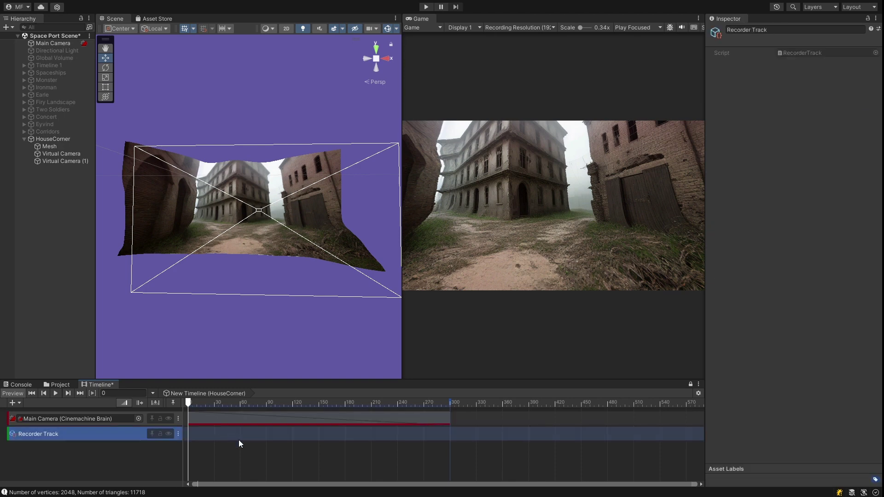
left_click(297, 438)
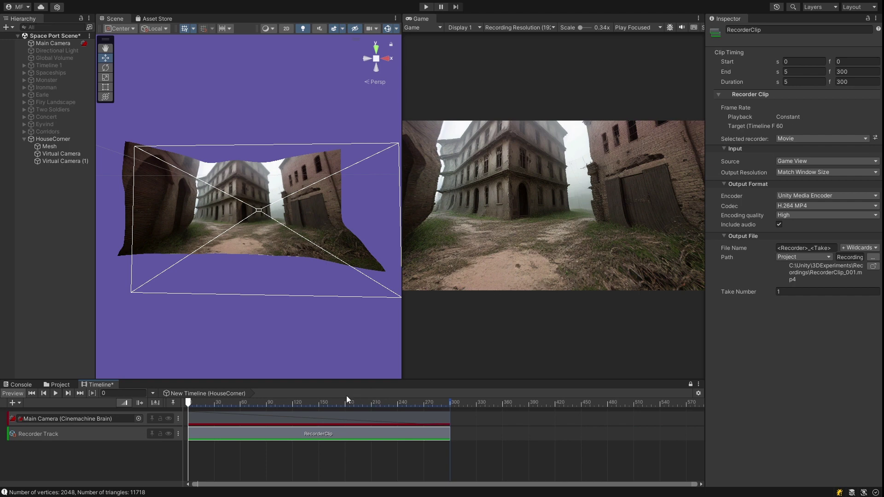
left_click(745, 30)
type("HouseCorner")
key("Return")
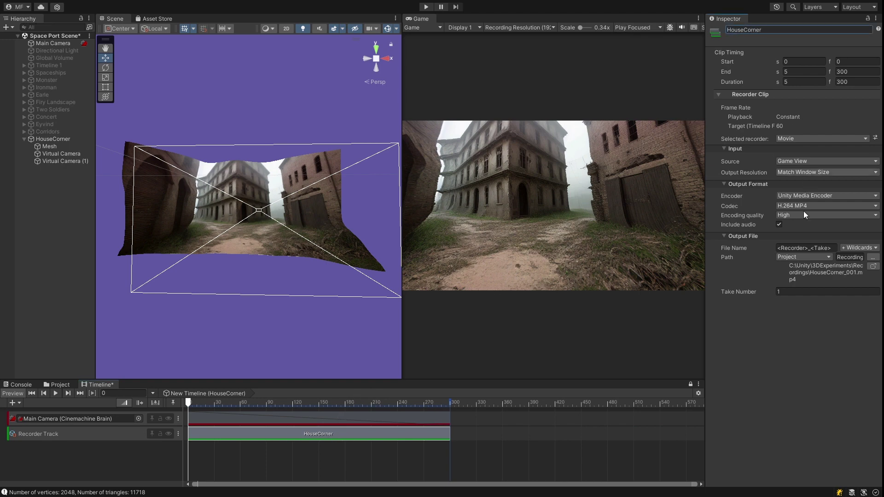
left_click(426, 7)
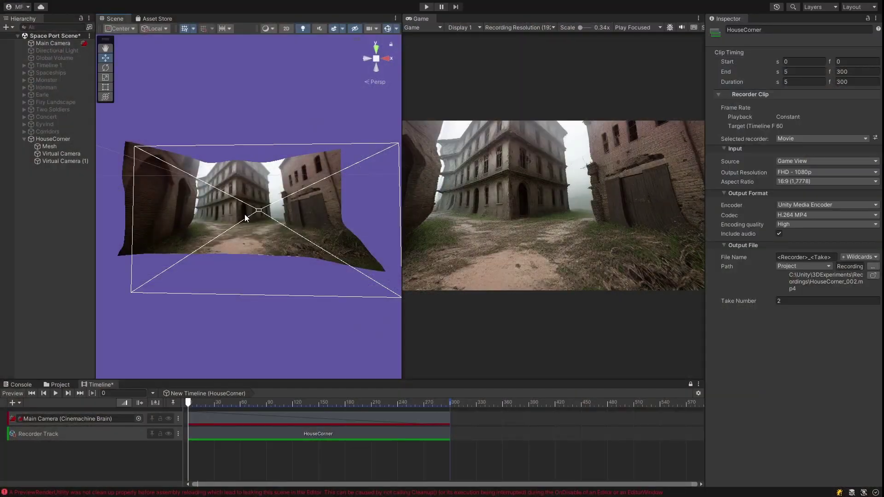
Select the depth Mesh and raise Sub Divisions to 10, regenerating the mesh.
left_click(246, 218)
left_click_drag(223, 296, 204, 254, "alt")
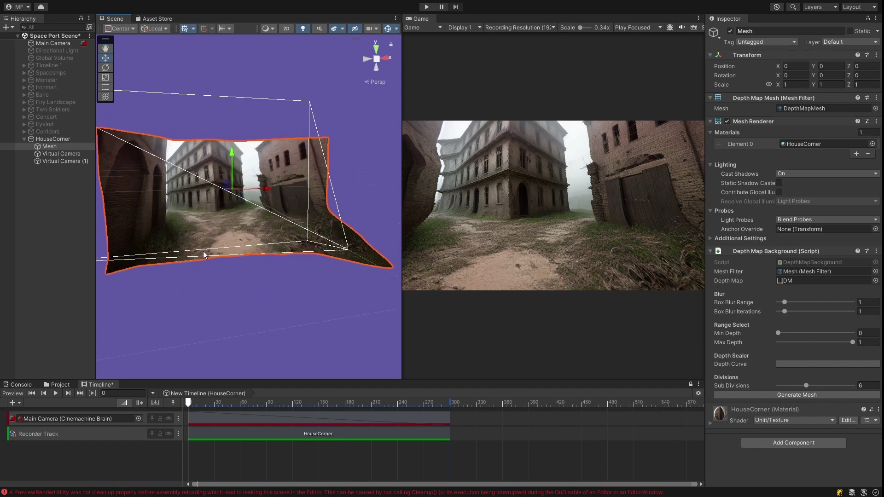
left_click_drag(806, 385, 810, 385)
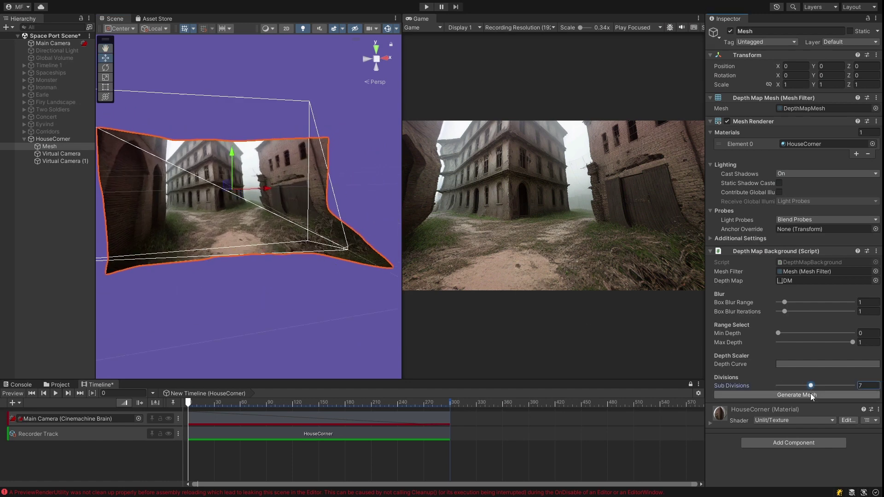
left_click(810, 395)
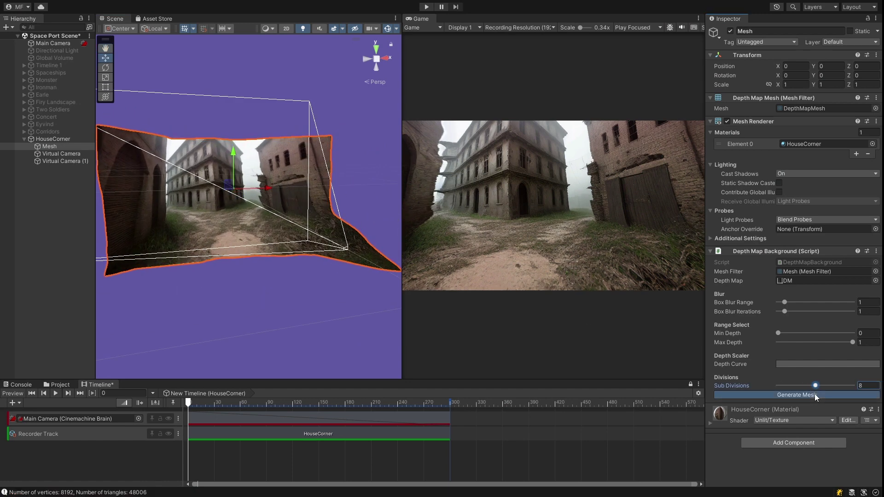
left_click(814, 393)
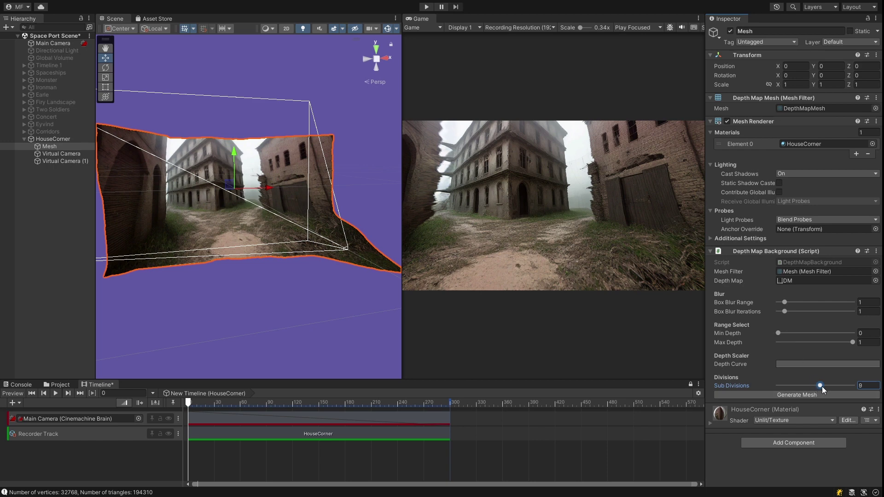
left_click(819, 394)
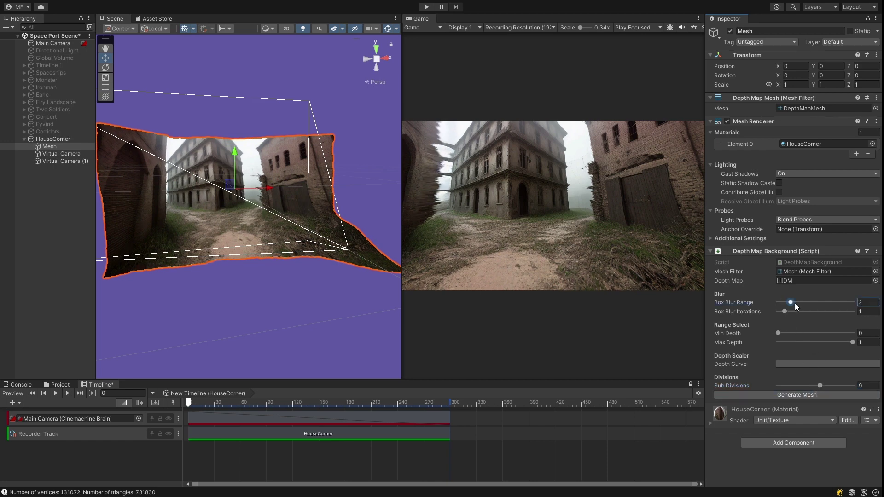
Set Box Blur Range to 5 and Box Blur Iterations to 3, then regenerate the mesh.
left_click(794, 394)
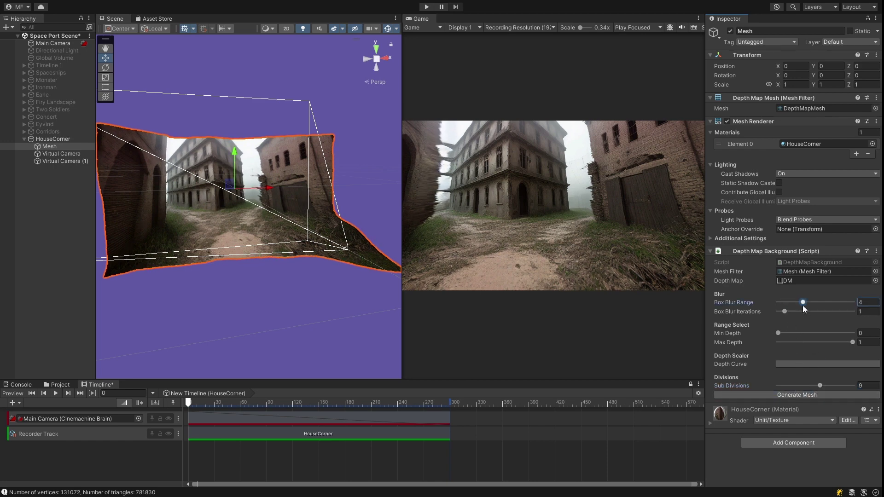
left_click(789, 394)
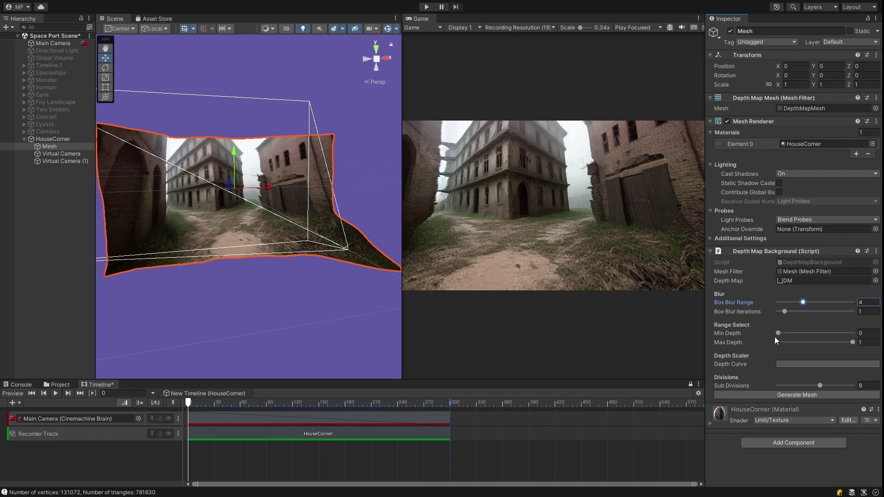
left_click(783, 394)
middle_click_drag(322, 271, 188, 231)
left_click(842, 395)
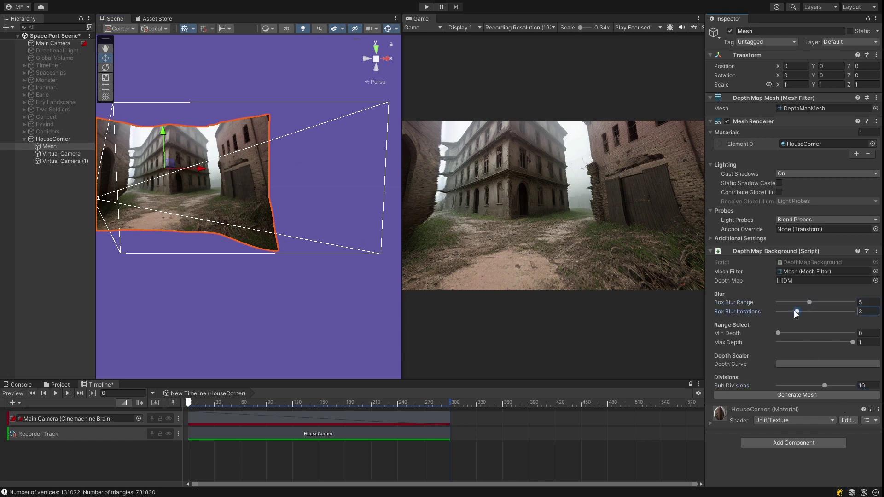
left_click(799, 396)
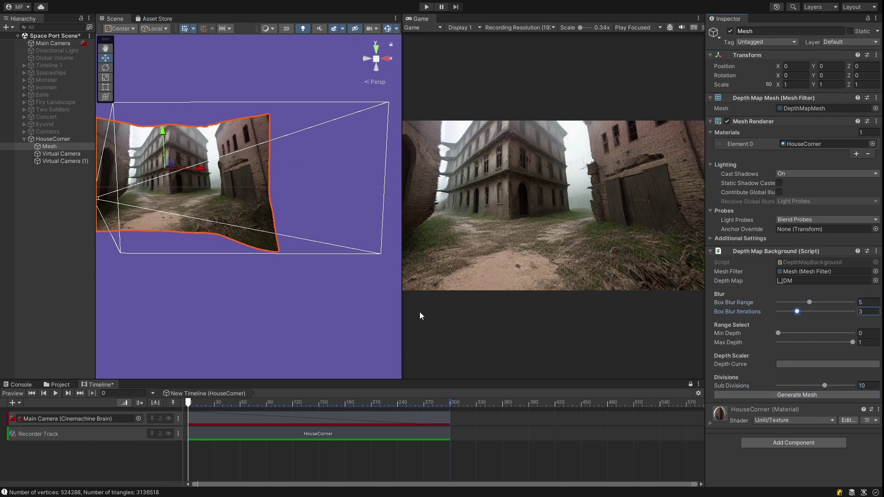
left_click(429, 291)
left_click_drag(350, 166, 506, 22, "alt")
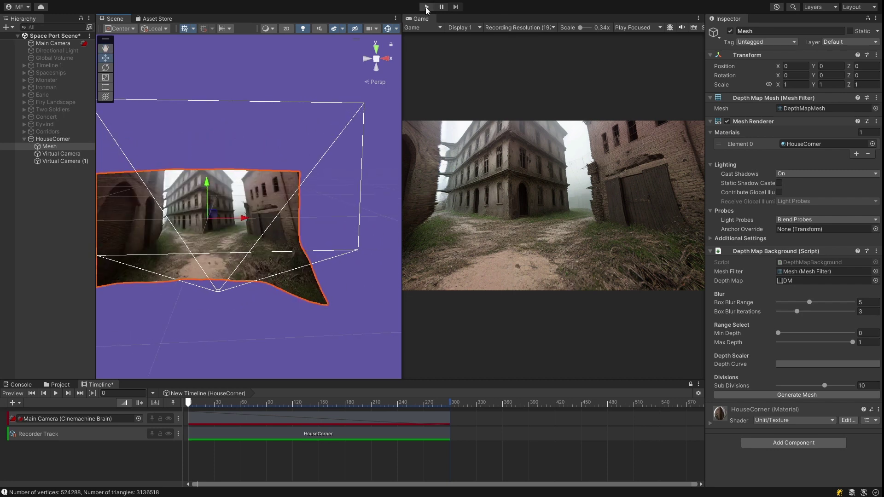
Enter play mode so the Timeline records another take over the 524,288-vertex mesh.
left_click(426, 8)
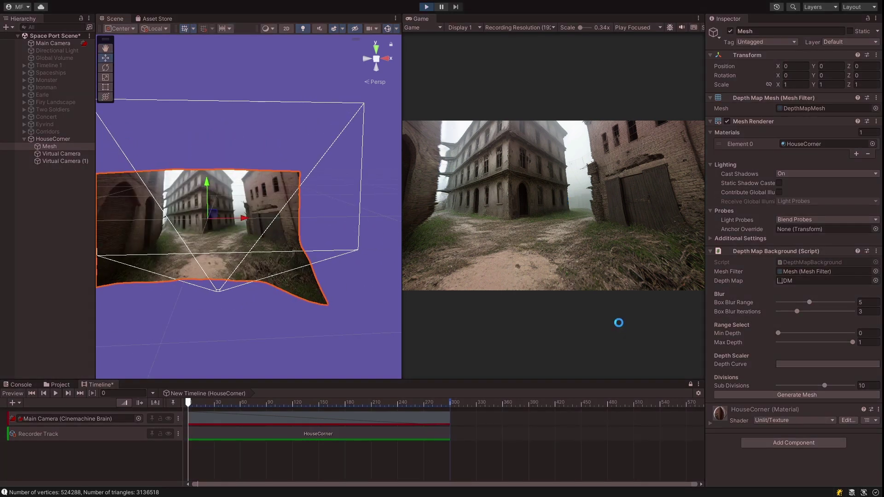